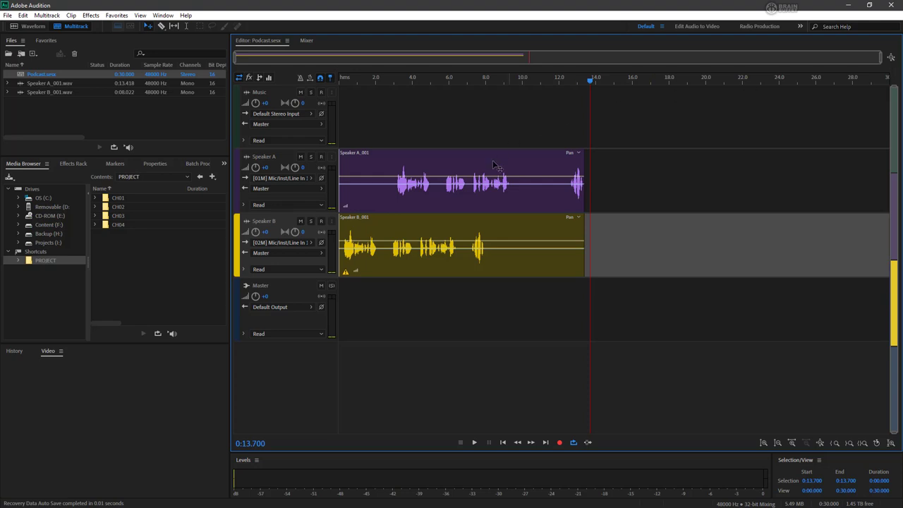
- Delete the old Speaker A_001 and Speaker B_001 clips from the session
{"action": "left_click", "coordinate": [445, 157]}
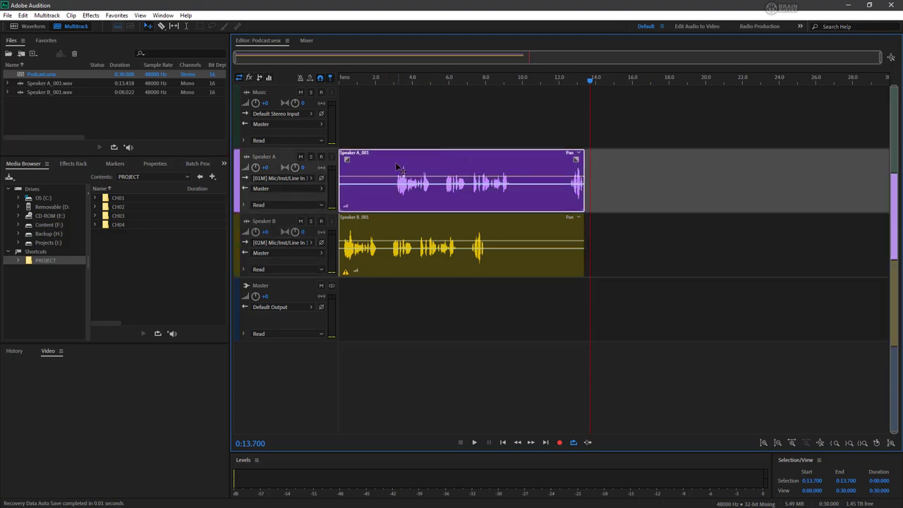
{"action": "key", "text": "Delete"}
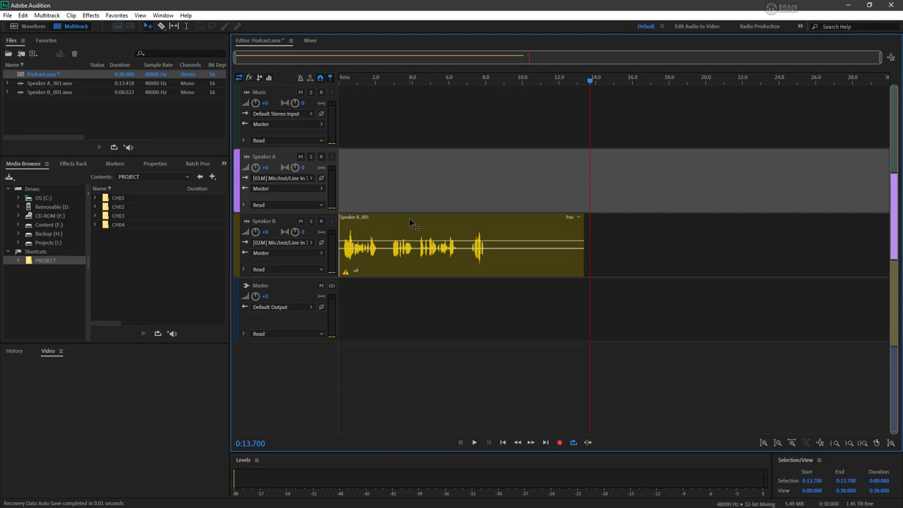
{"action": "left_click", "coordinate": [409, 219]}
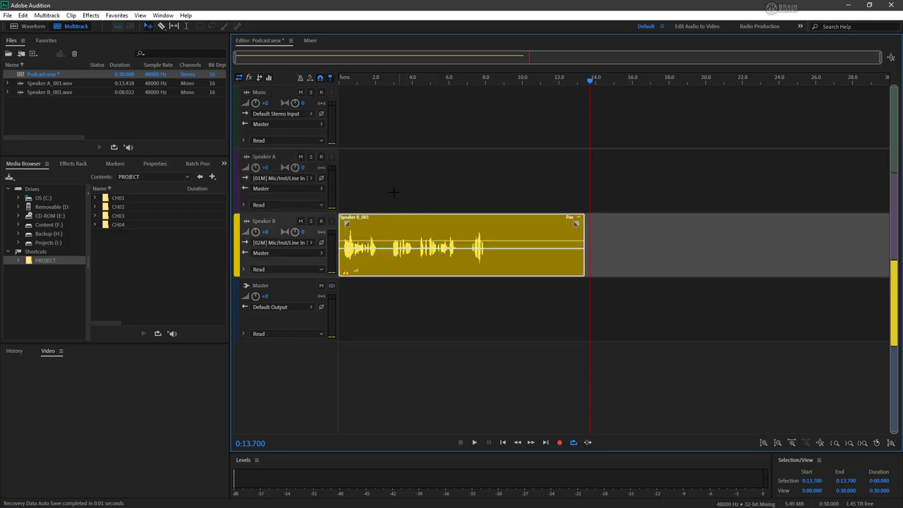
{"action": "key", "text": "Delete"}
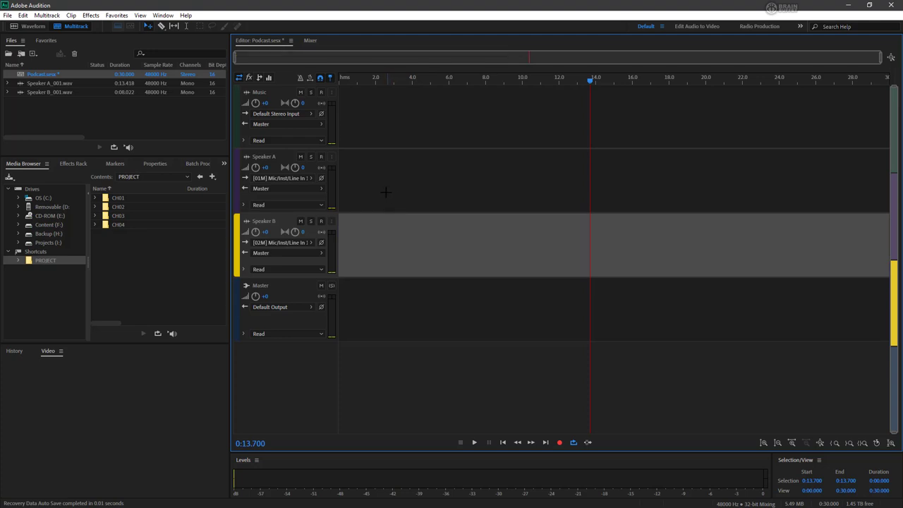
- Expand the CH03 folder in the Media Browser and drag Mixdown.wav onto the Music track
{"action": "left_click", "coordinate": [62, 84]}
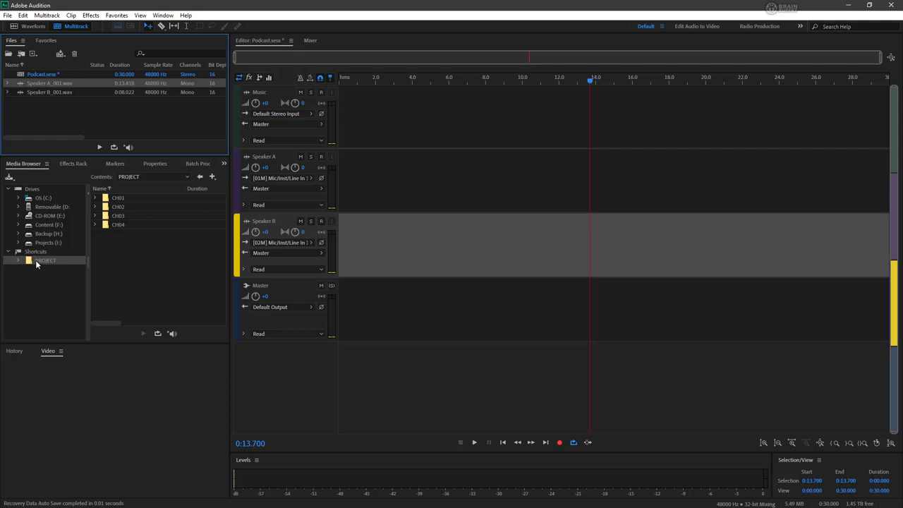
{"action": "left_click", "coordinate": [95, 216]}
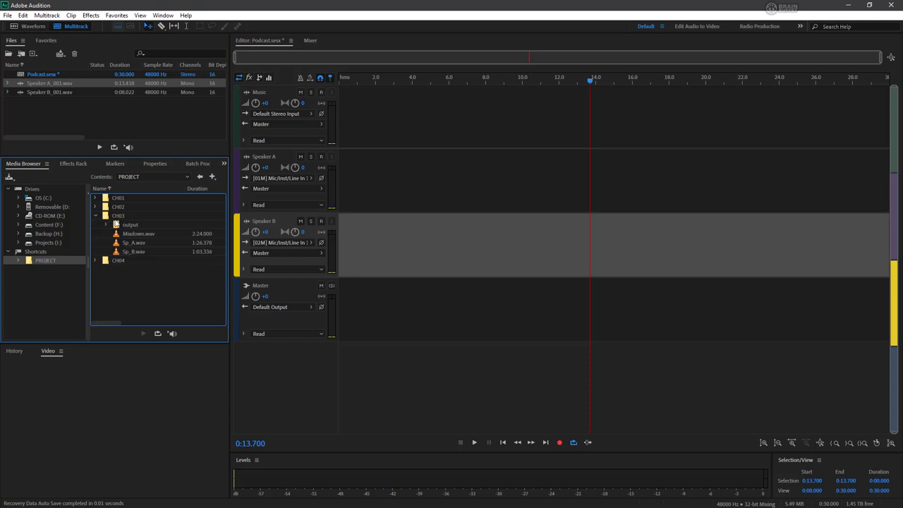
{"action": "left_click", "coordinate": [140, 243]}
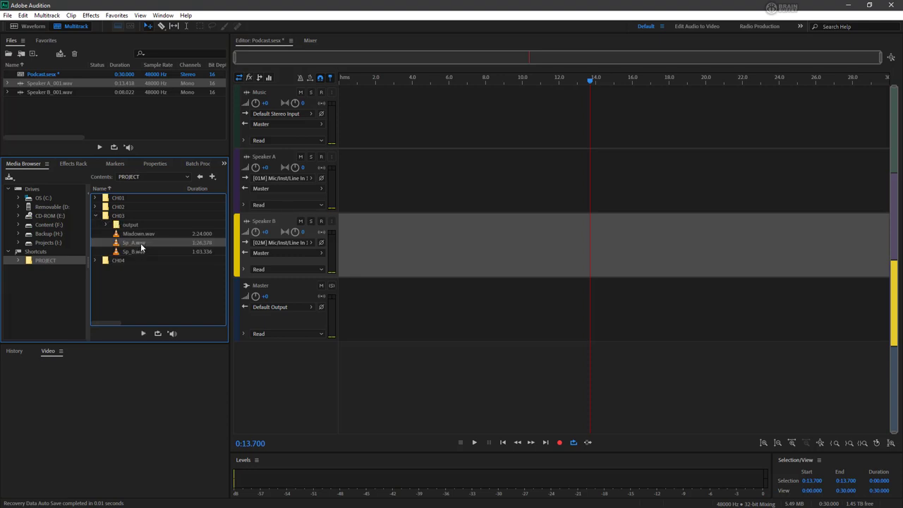
{"action": "left_click", "coordinate": [141, 252]}
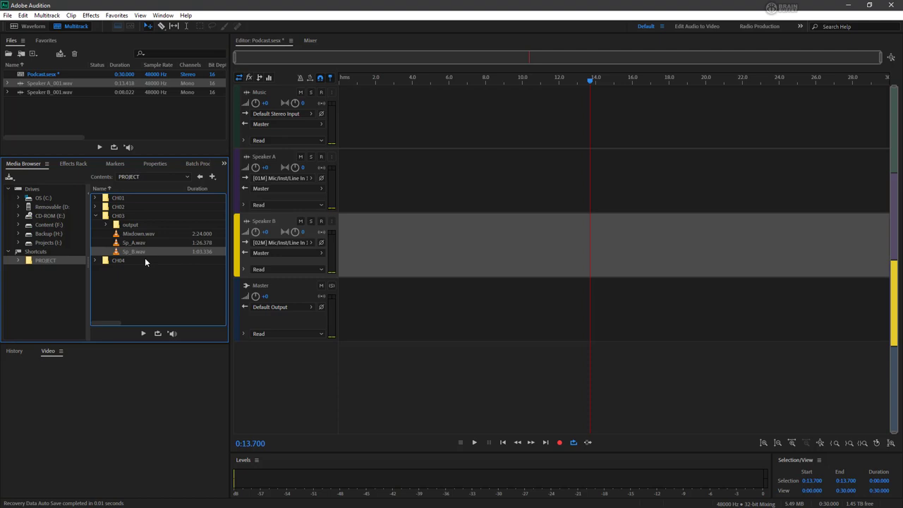
{"action": "left_click", "coordinate": [141, 237]}
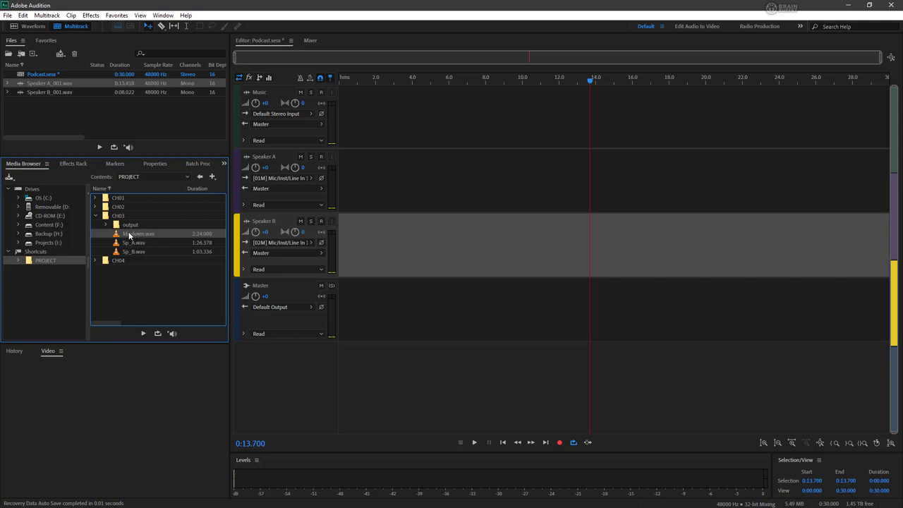
{"action": "left_click_drag", "start_coordinate": [130, 235], "coordinate": [328, 115]}
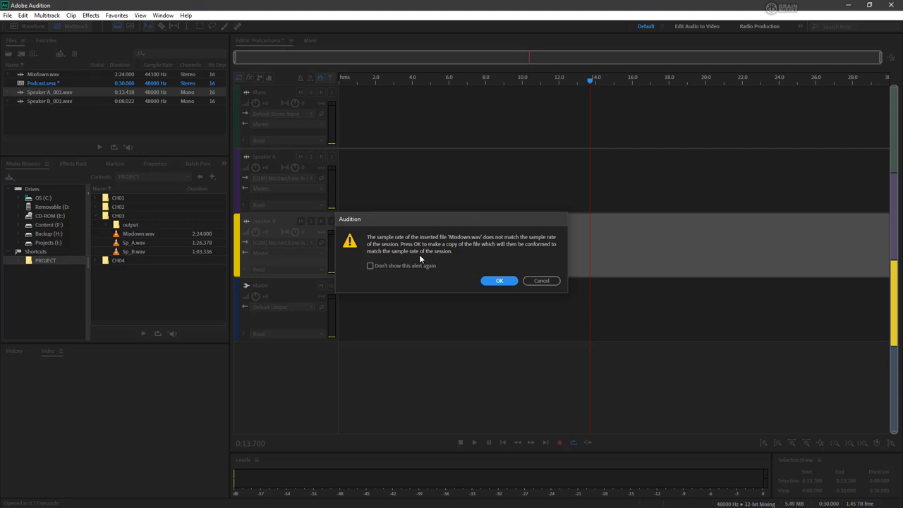
- Accept the sample-rate conversion, then place Sp_A.wav and Sp_B.wav on their speaker tracks at 0:00
{"action": "left_click", "coordinate": [497, 281]}
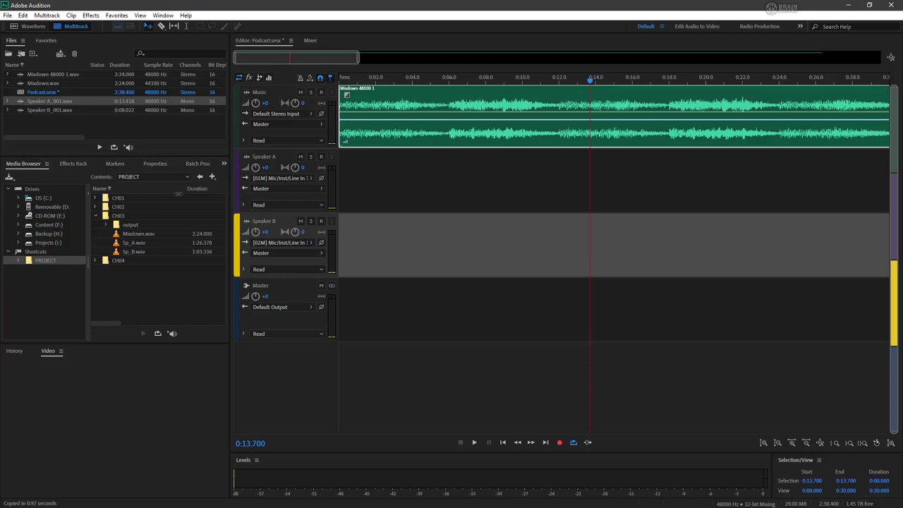
{"action": "left_click_drag", "start_coordinate": [132, 242], "coordinate": [339, 193]}
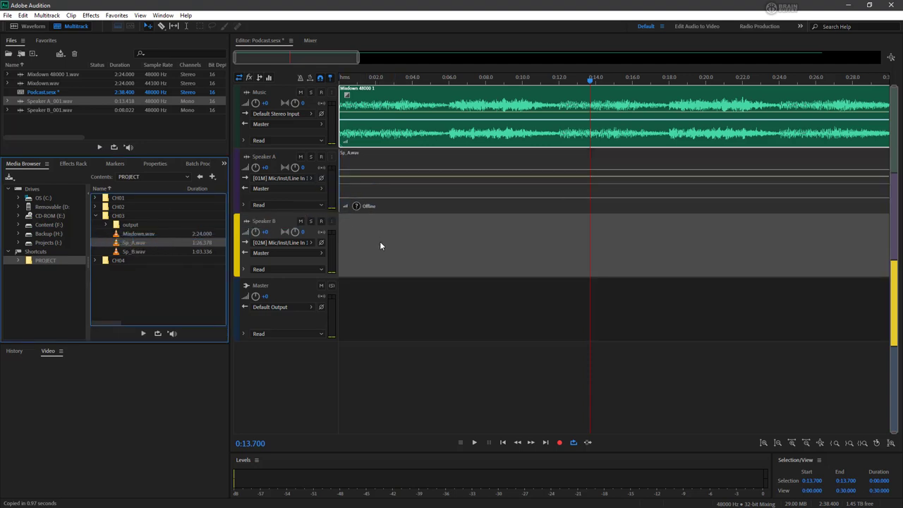
{"action": "left_click", "coordinate": [141, 253]}
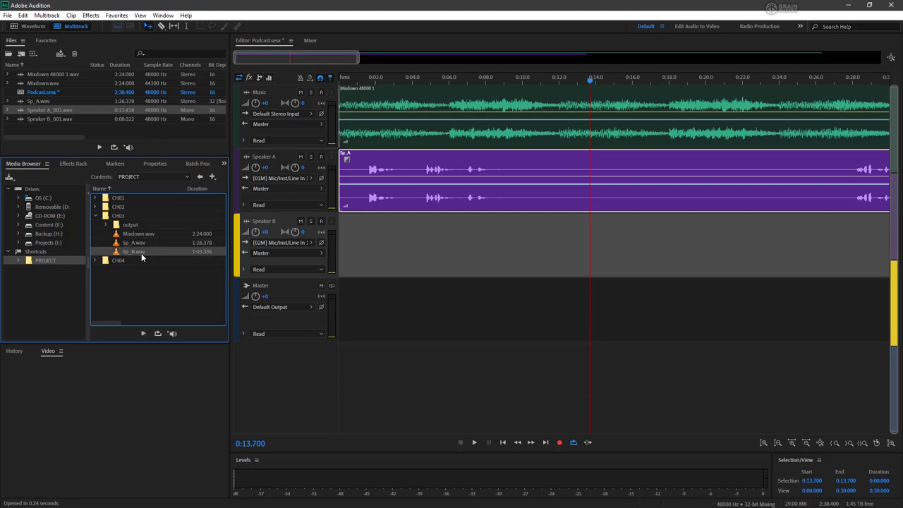
{"action": "left_click_drag", "start_coordinate": [131, 255], "coordinate": [353, 253]}
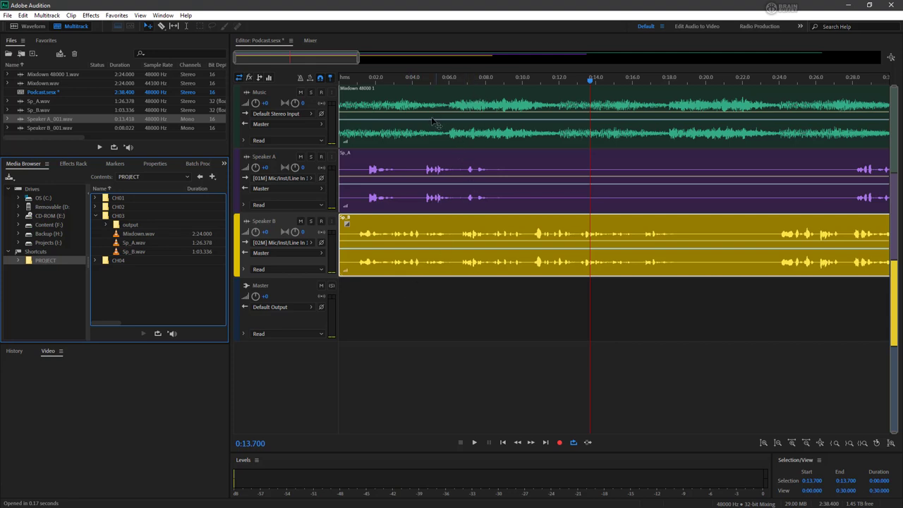
- Preview the mix from about 0:04.66
{"action": "left_click", "coordinate": [423, 79]}
{"action": "key", "text": "space"}
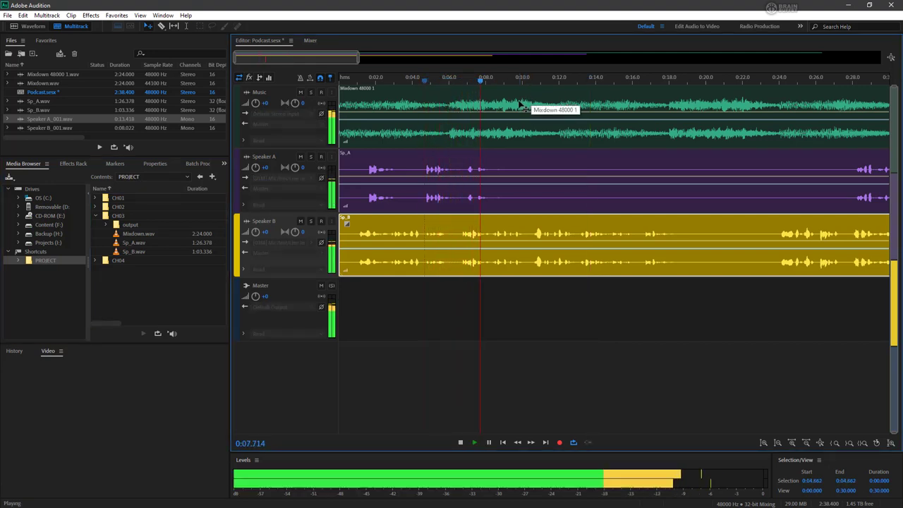
{"action": "key", "text": "space"}
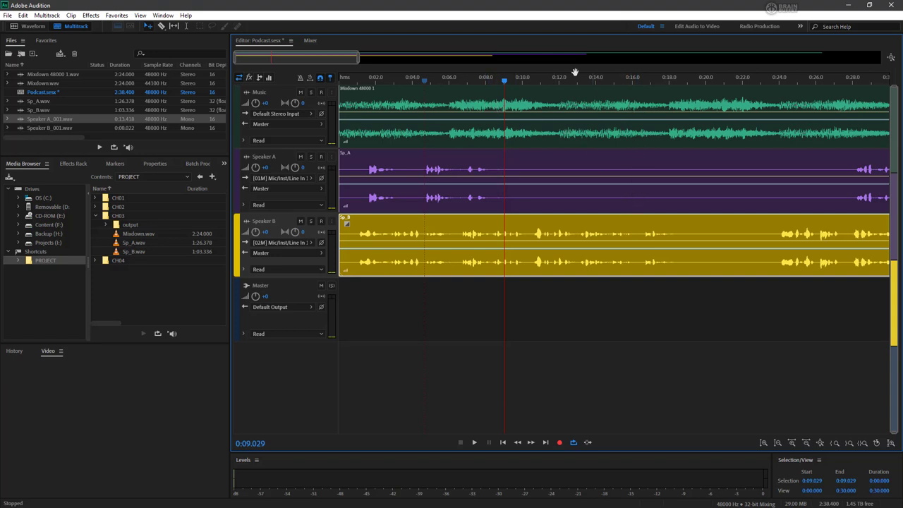
- Zoom out and trim the Mixdown music clip's end to around 1:28
{"action": "left_click_drag", "start_coordinate": [357, 62], "coordinate": [840, 59]}
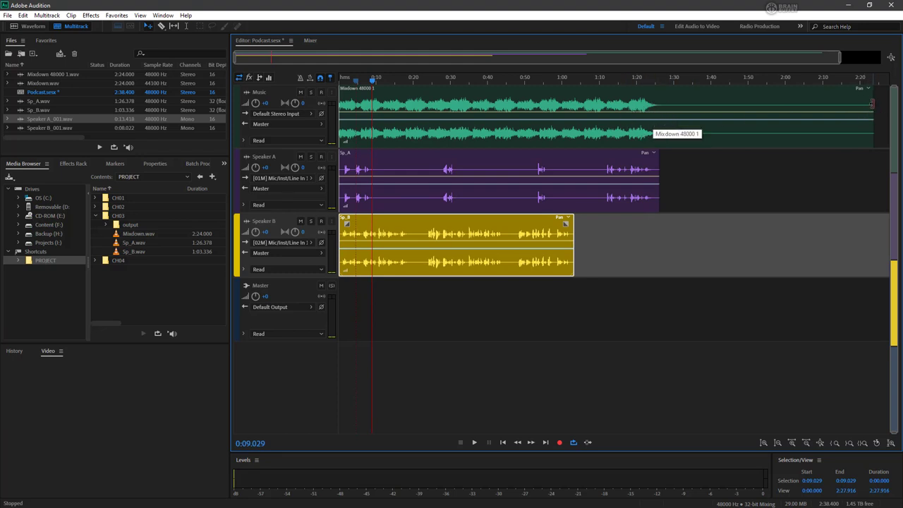
{"action": "left_click_drag", "start_coordinate": [873, 105], "coordinate": [673, 117]}
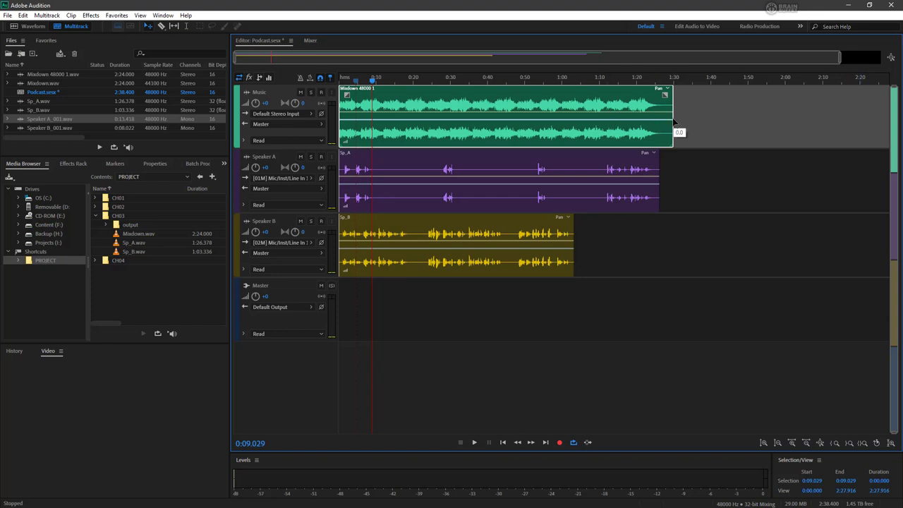
{"action": "left_click_drag", "start_coordinate": [673, 120], "coordinate": [667, 120]}
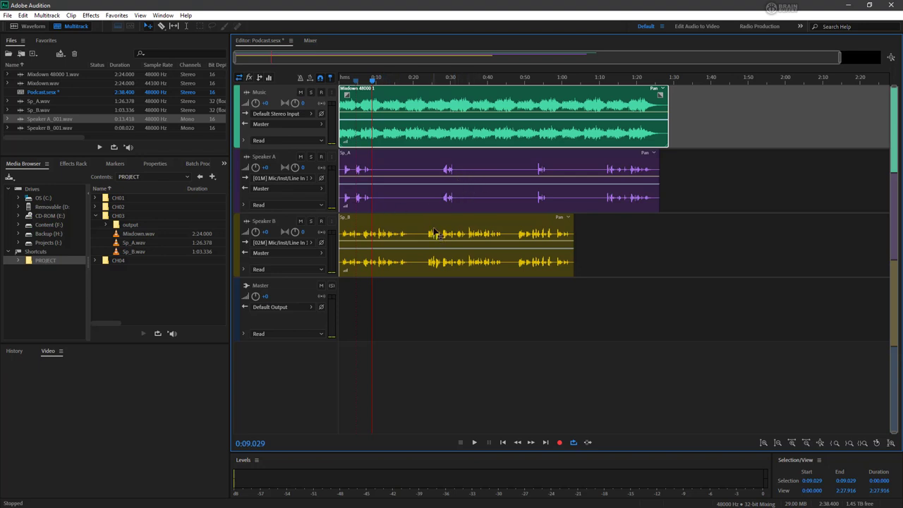
- Shift the Sp_B clip so its start lines up with the playhead at 0:08.210
{"action": "left_click_drag", "start_coordinate": [444, 220], "coordinate": [466, 219]}
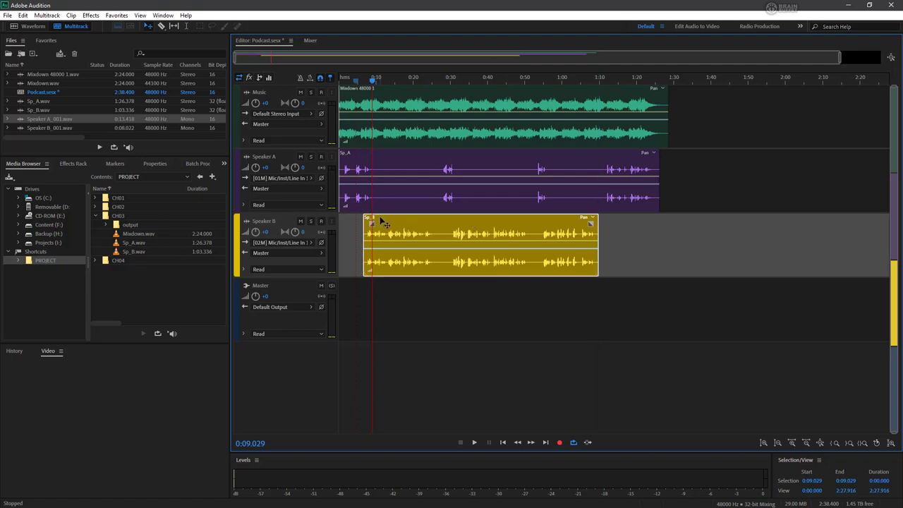
{"action": "left_click_drag", "start_coordinate": [386, 223], "coordinate": [393, 223]}
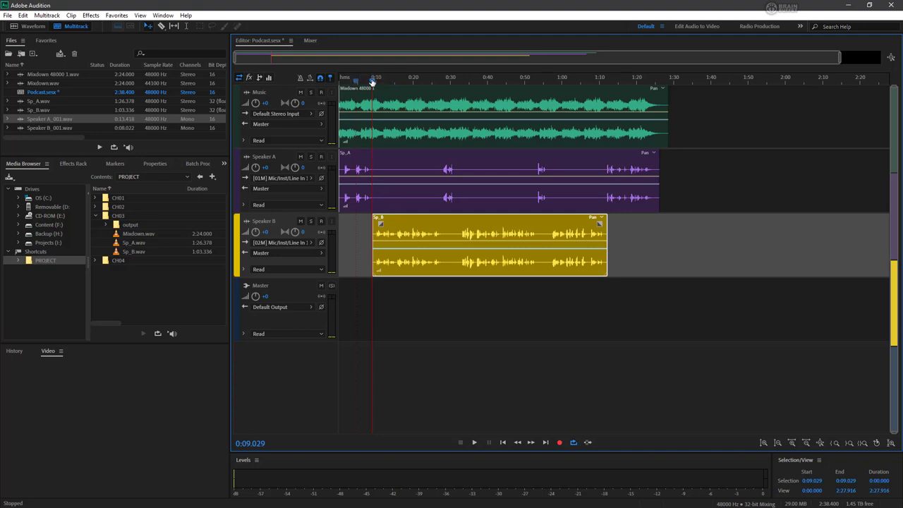
{"action": "left_click_drag", "start_coordinate": [373, 81], "coordinate": [369, 80]}
{"action": "left_click_drag", "start_coordinate": [427, 227], "coordinate": [422, 227]}
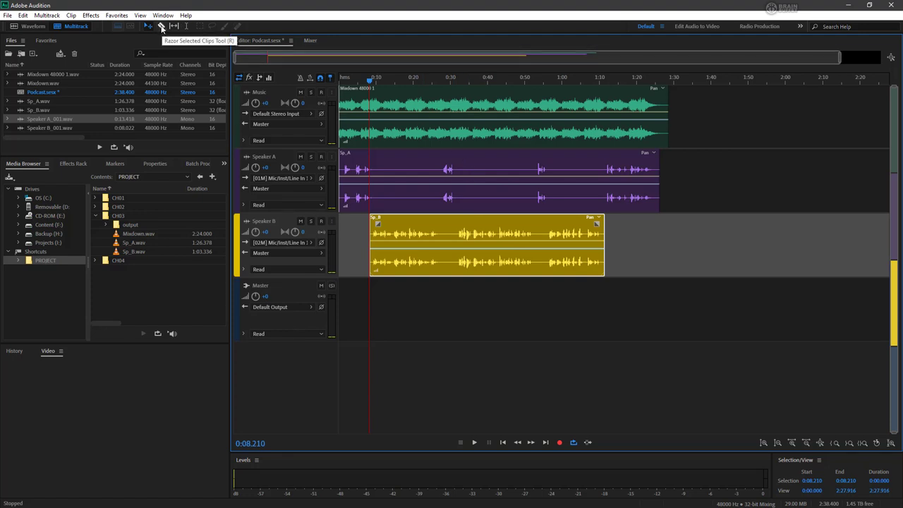
- With the Razor tool, split Sp_A into four pieces and Sp_B into three at pauses
{"action": "left_click", "coordinate": [160, 27]}
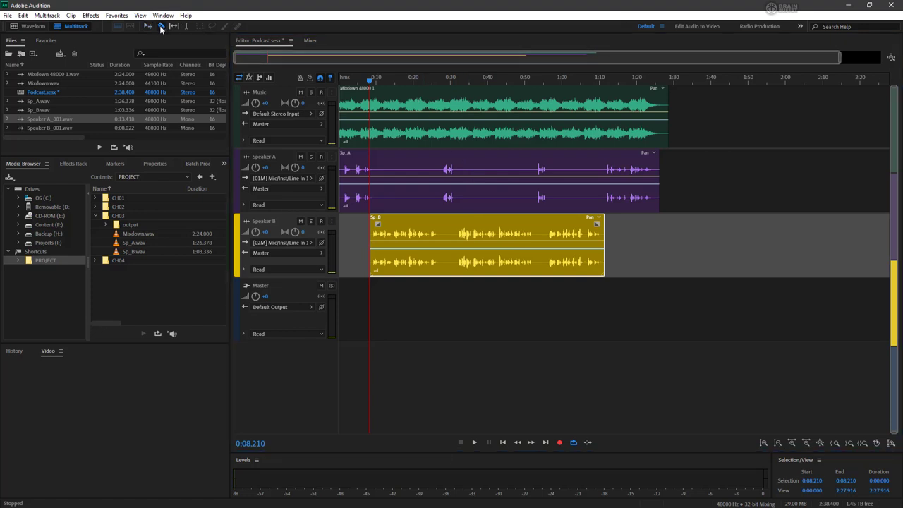
{"action": "left_click", "coordinate": [408, 183]}
{"action": "left_click", "coordinate": [499, 185]}
{"action": "left_click", "coordinate": [586, 177]}
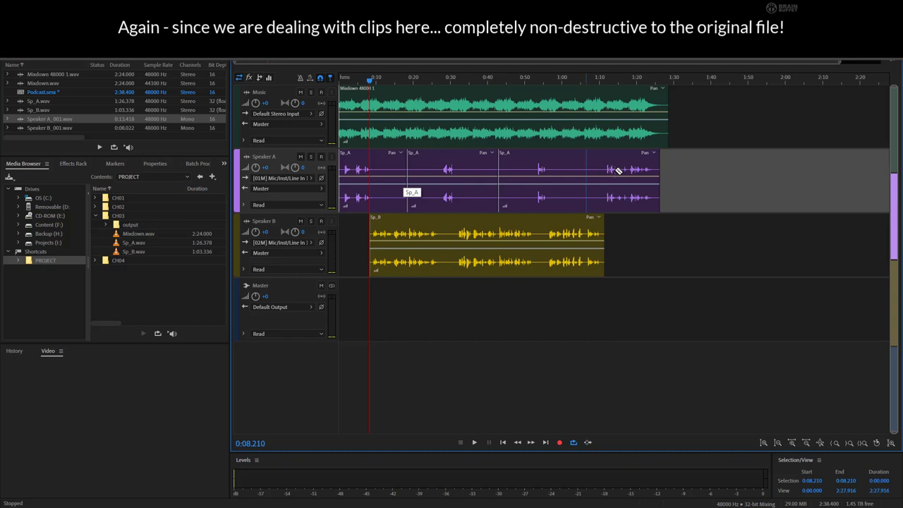
{"action": "left_click", "coordinate": [579, 180]}
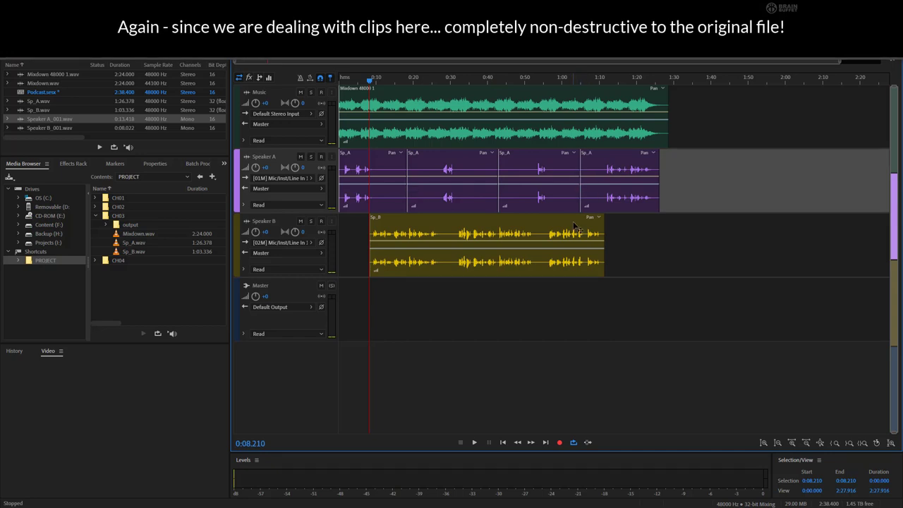
{"action": "left_click", "coordinate": [540, 244]}
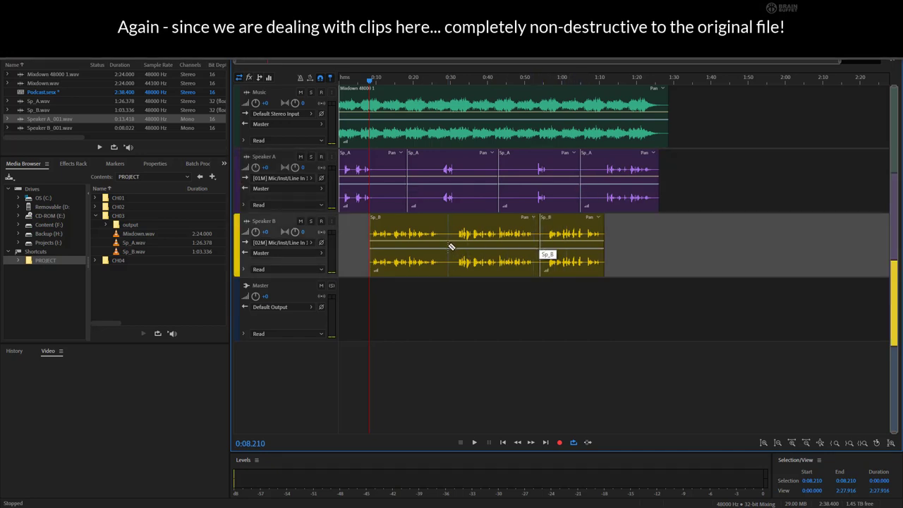
{"action": "left_click", "coordinate": [448, 254]}
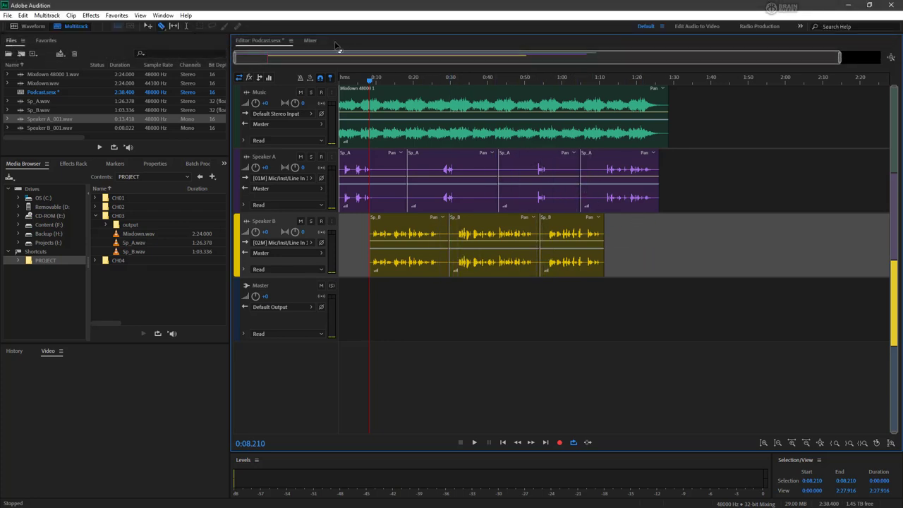
- Trim the Sp_A and Sp_B piece edges inward to open gaps between phrases
{"action": "left_click", "coordinate": [148, 26]}
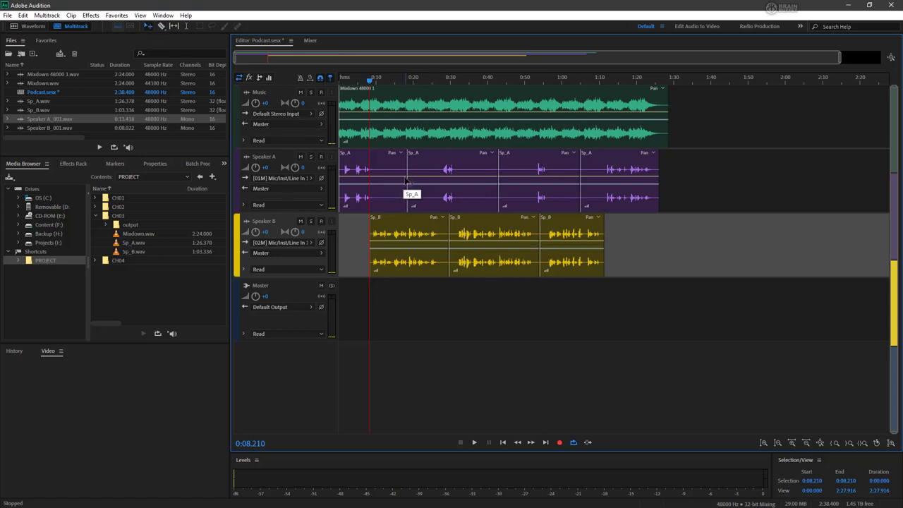
{"action": "left_click_drag", "start_coordinate": [407, 176], "coordinate": [433, 176]}
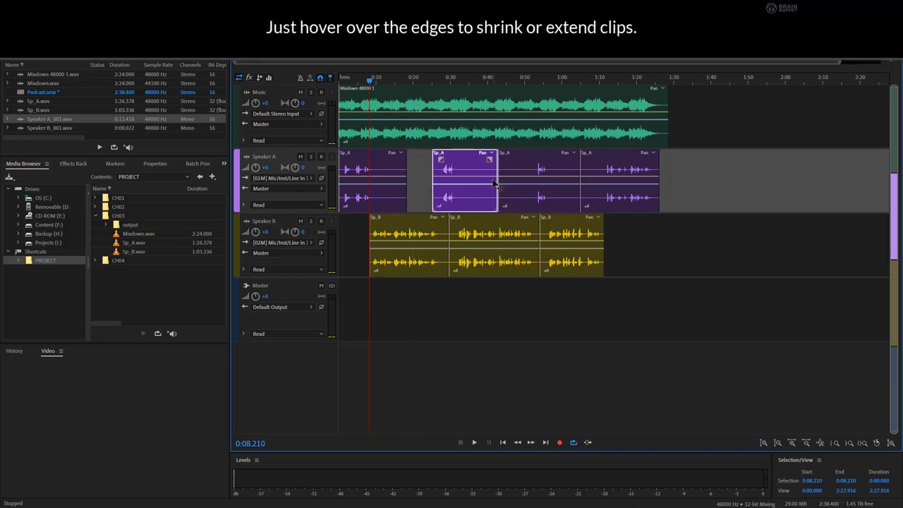
{"action": "left_click_drag", "start_coordinate": [497, 180], "coordinate": [466, 180]}
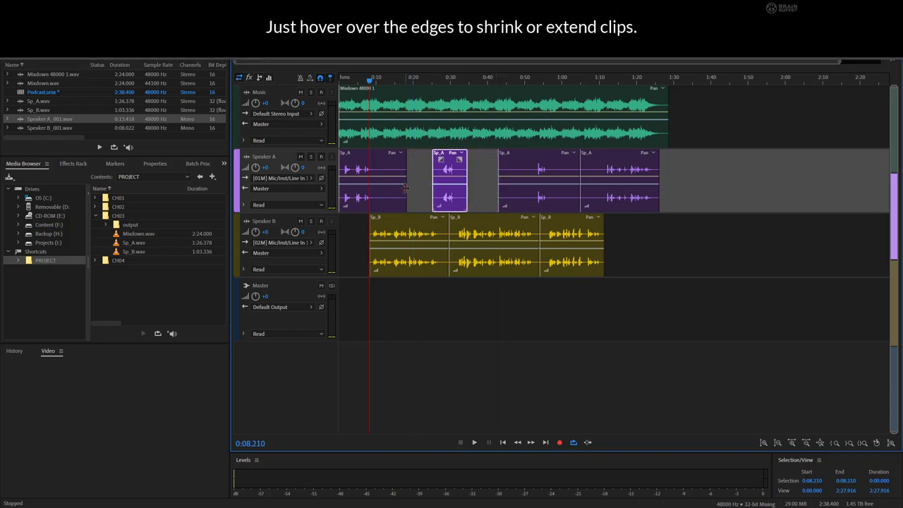
{"action": "left_click_drag", "start_coordinate": [406, 188], "coordinate": [374, 188]}
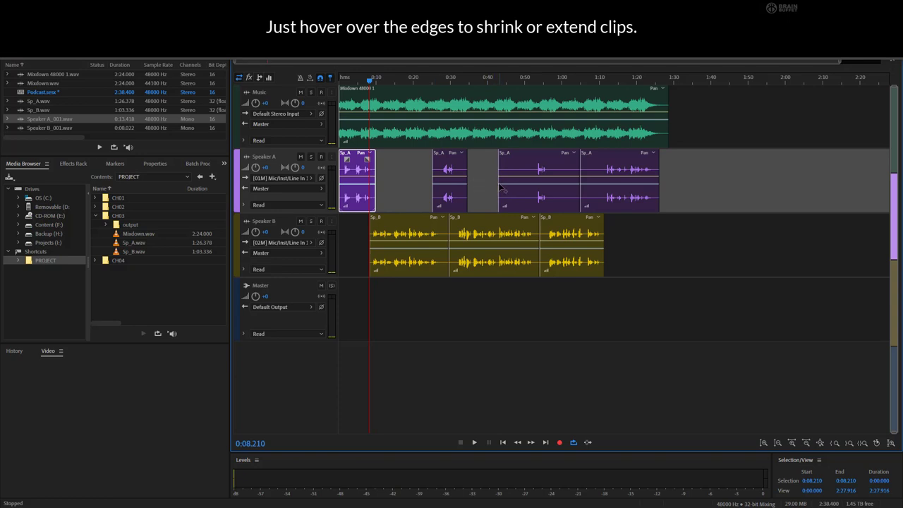
{"action": "left_click_drag", "start_coordinate": [498, 184], "coordinate": [600, 184]}
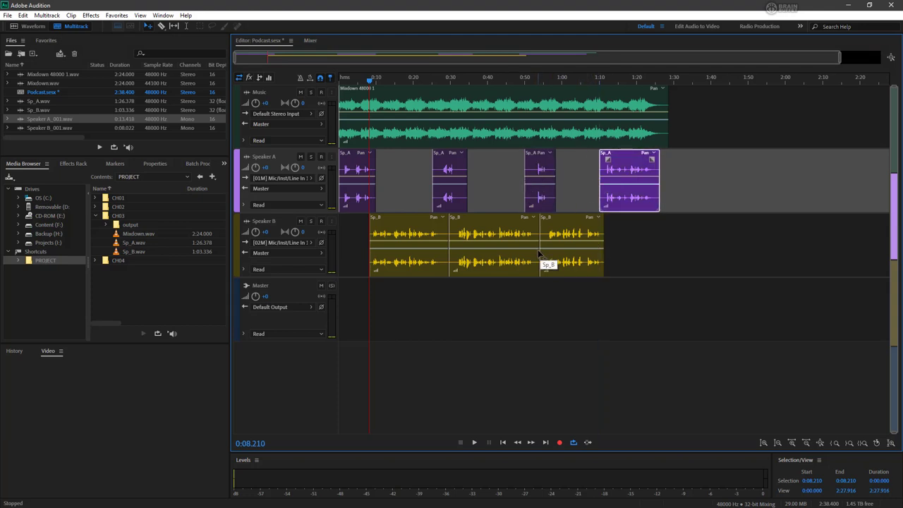
{"action": "left_click_drag", "start_coordinate": [539, 252], "coordinate": [535, 253]}
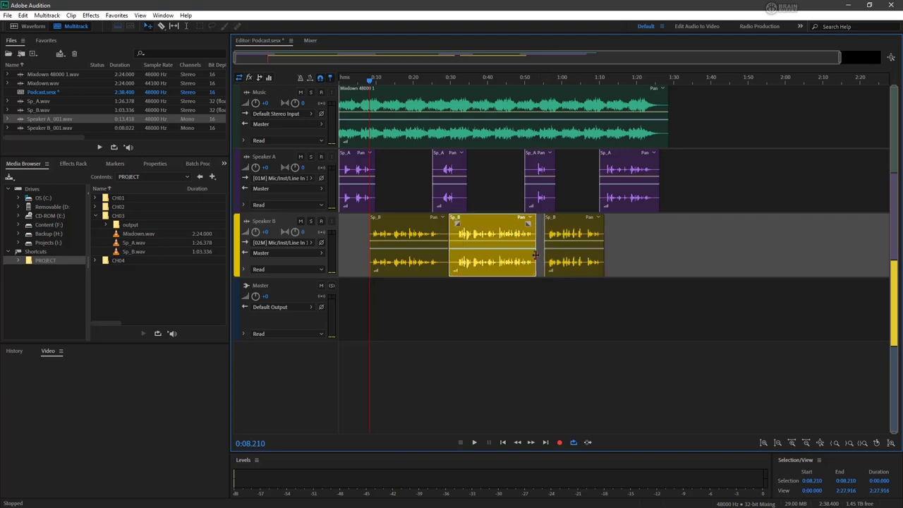
{"action": "left_click_drag", "start_coordinate": [449, 253], "coordinate": [442, 256]}
- Save the session and mute the Speaker A and Speaker B tracks
{"action": "left_click", "coordinate": [446, 256]}
{"action": "key", "text": "ctrl+s"}
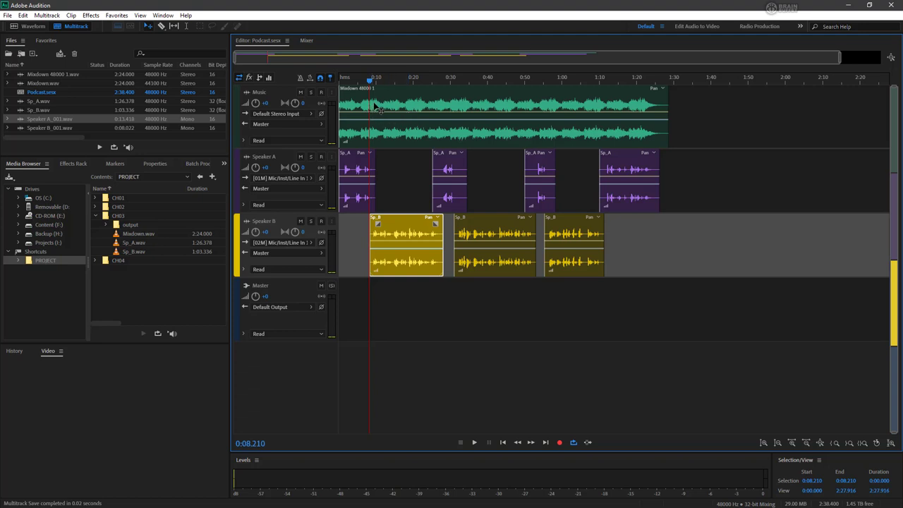
{"action": "left_click", "coordinate": [300, 156]}
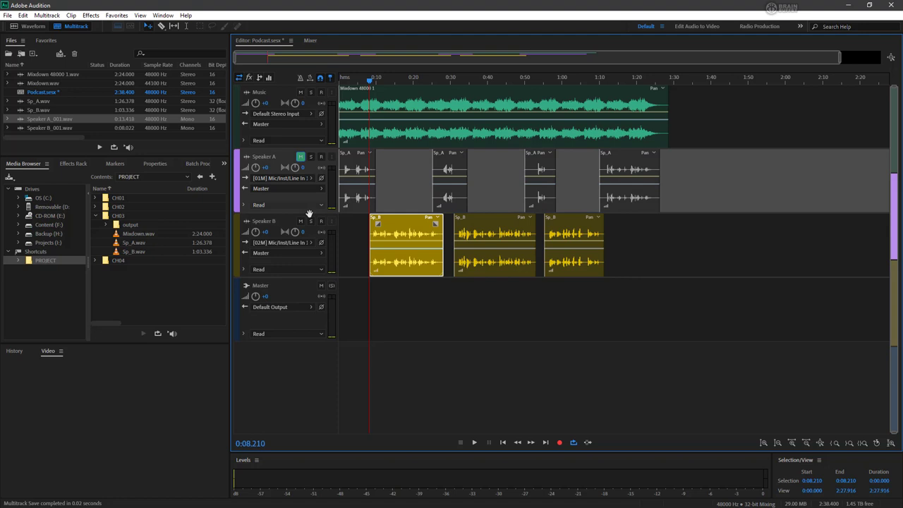
{"action": "left_click", "coordinate": [300, 221]}
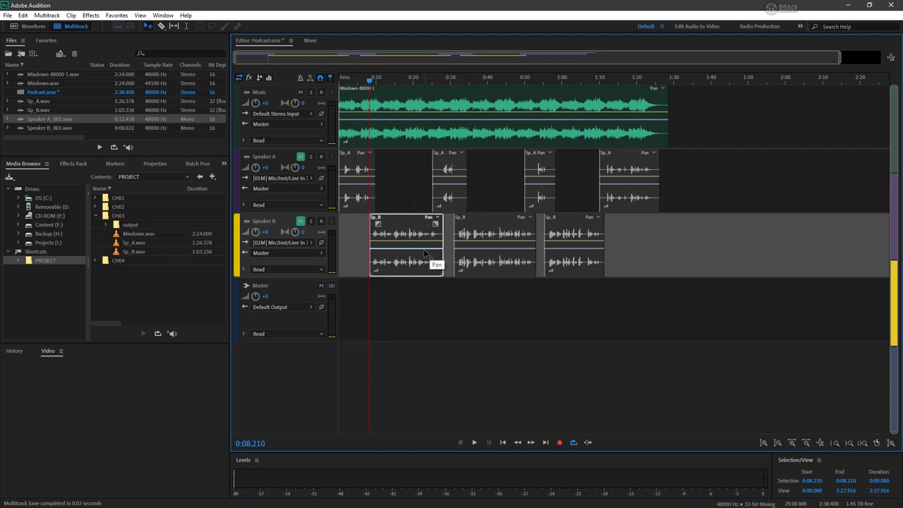
- Preview the music intro from the start, leaving the playhead near 0:07
{"action": "key", "text": "Home"}
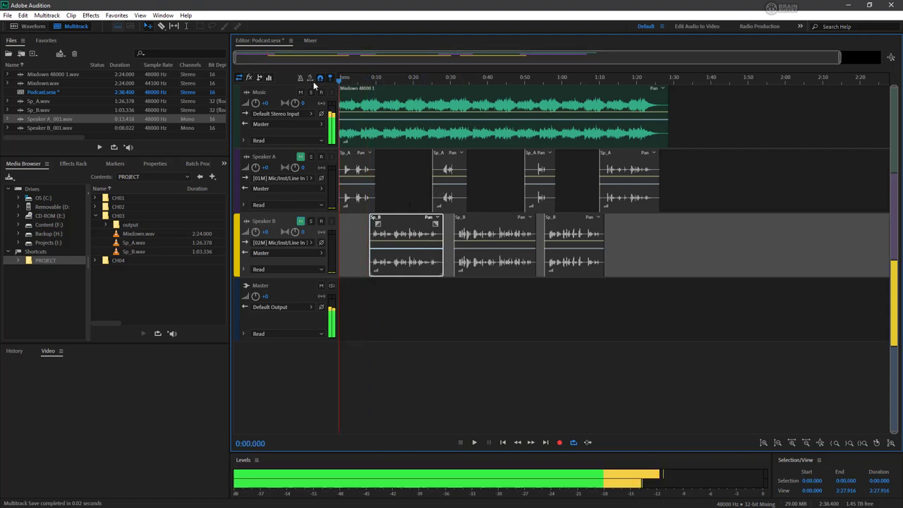
{"action": "key", "text": "space"}
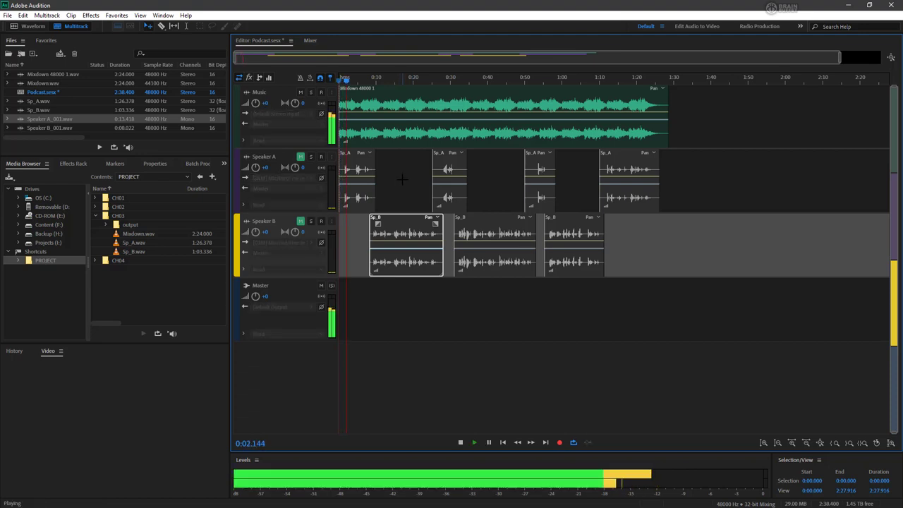
{"action": "left_click", "coordinate": [388, 79]}
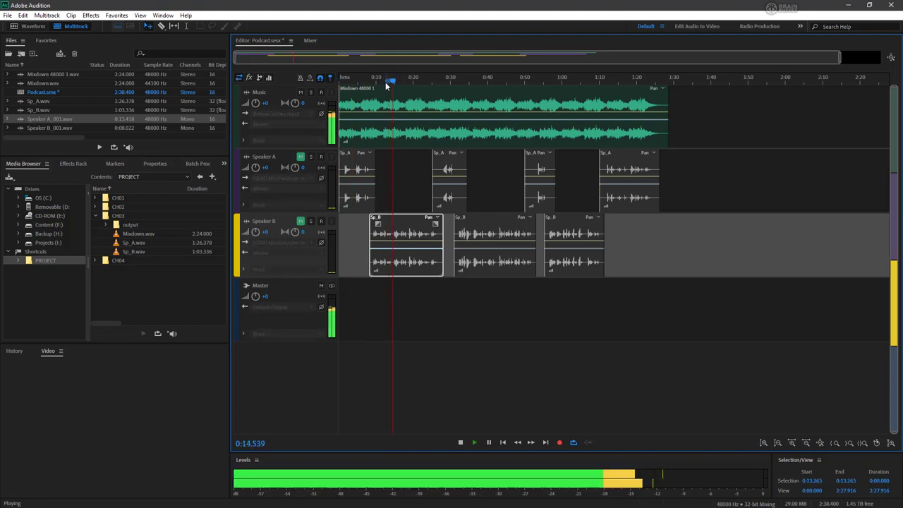
{"action": "left_click", "coordinate": [372, 80]}
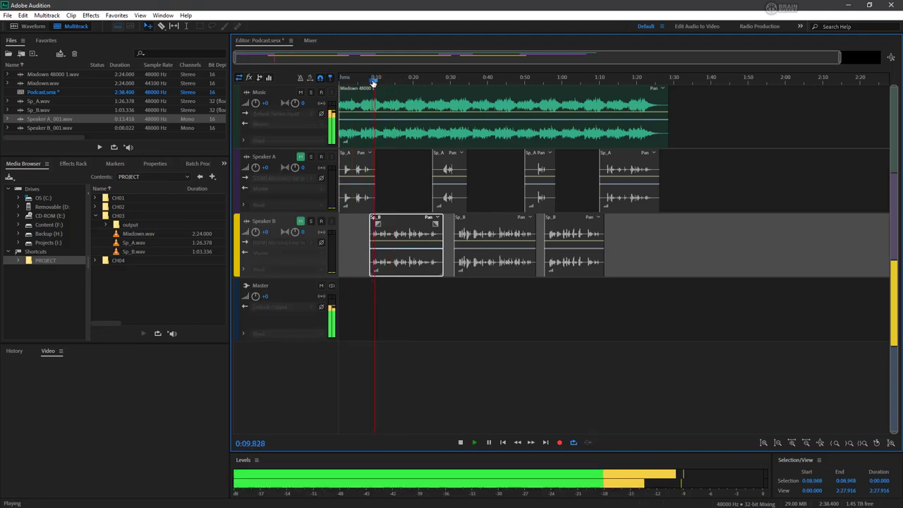
{"action": "key", "text": "space"}
{"action": "left_click", "coordinate": [366, 79]}
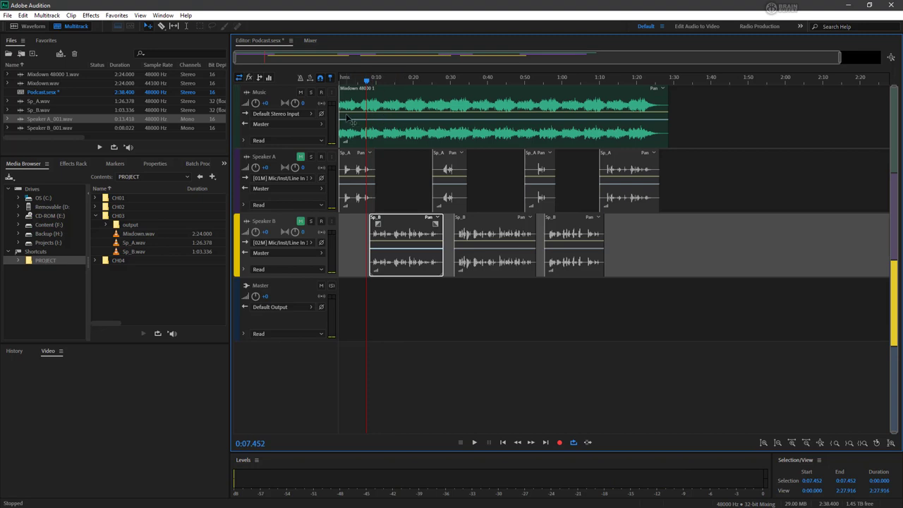
- Return the Music clip to 0:00 and give it a linear fade-in
{"action": "left_click_drag", "start_coordinate": [341, 117], "coordinate": [376, 125]}
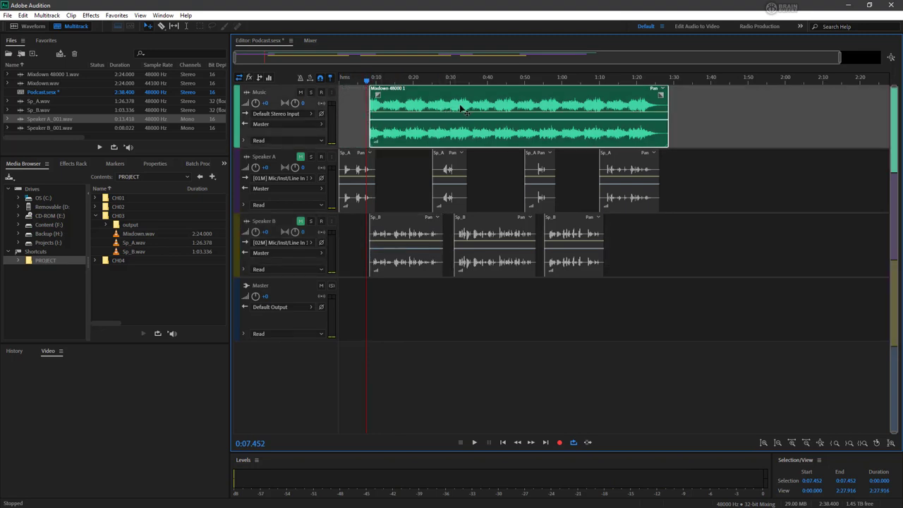
{"action": "left_click_drag", "start_coordinate": [463, 107], "coordinate": [430, 91]}
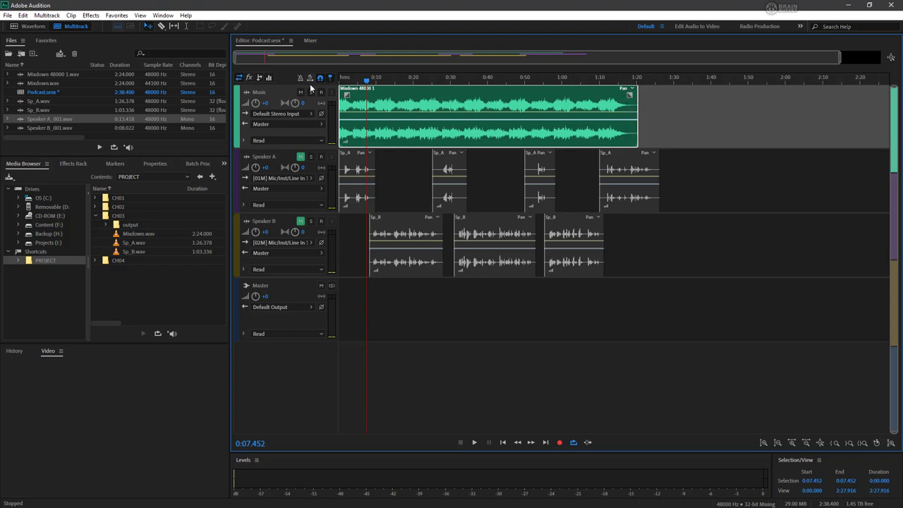
{"action": "left_click_drag", "start_coordinate": [347, 95], "coordinate": [386, 95]}
- Play the faded-in intro from the session start
{"action": "key", "text": "Home"}
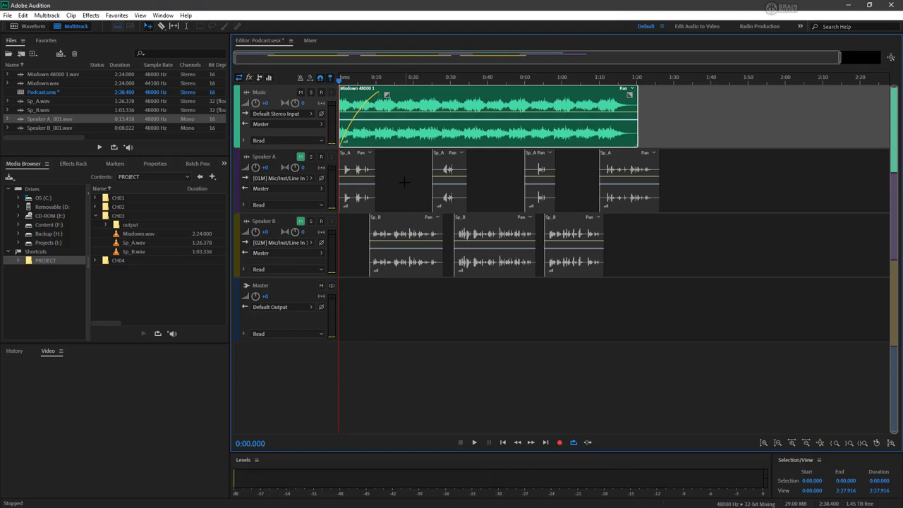
{"action": "key", "text": "space"}
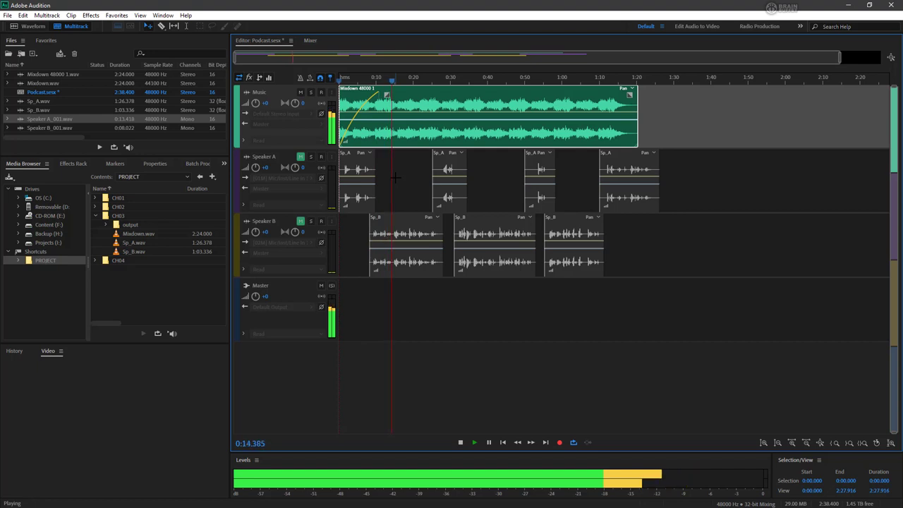
{"action": "key", "text": "space"}
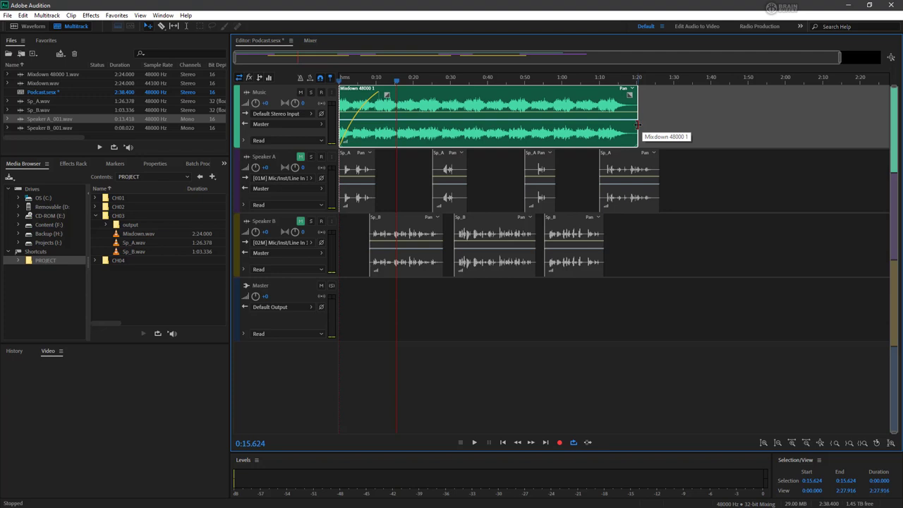
- Trim the Music clip to end near 0:21, add a fade-out, and preview it
{"action": "left_click_drag", "start_coordinate": [637, 125], "coordinate": [419, 138]}
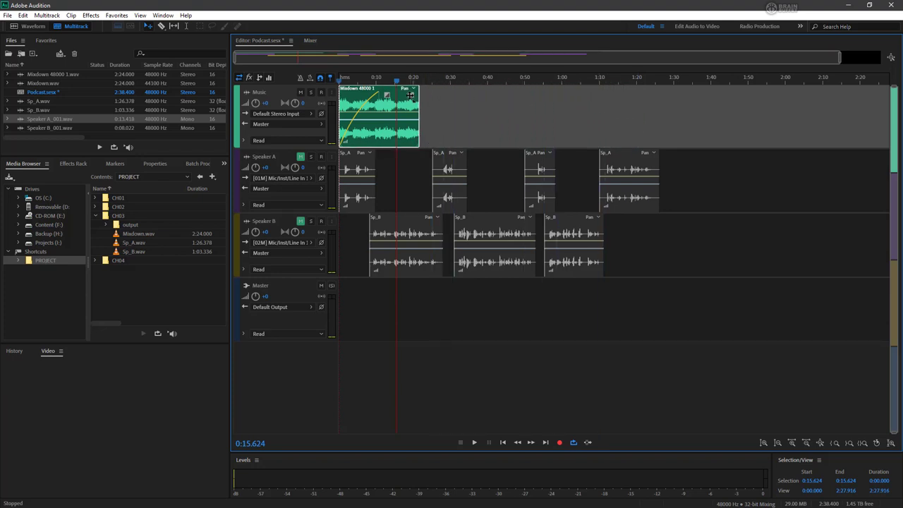
{"action": "left_click_drag", "start_coordinate": [407, 95], "coordinate": [387, 99]}
{"action": "key", "text": "space"}
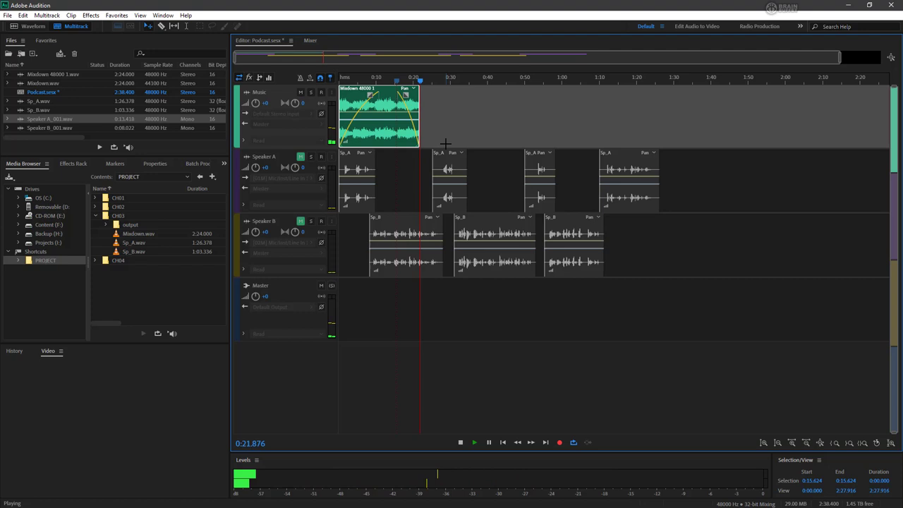
{"action": "key", "text": "space"}
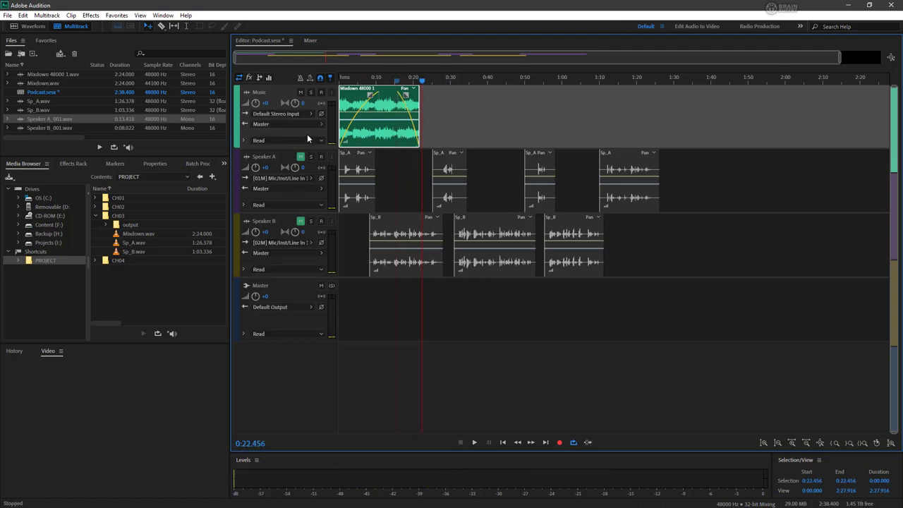
- Unmute Speaker A and Speaker B, then shift all their clips right so Sp_A starts near 0:22
{"action": "left_click", "coordinate": [301, 157]}
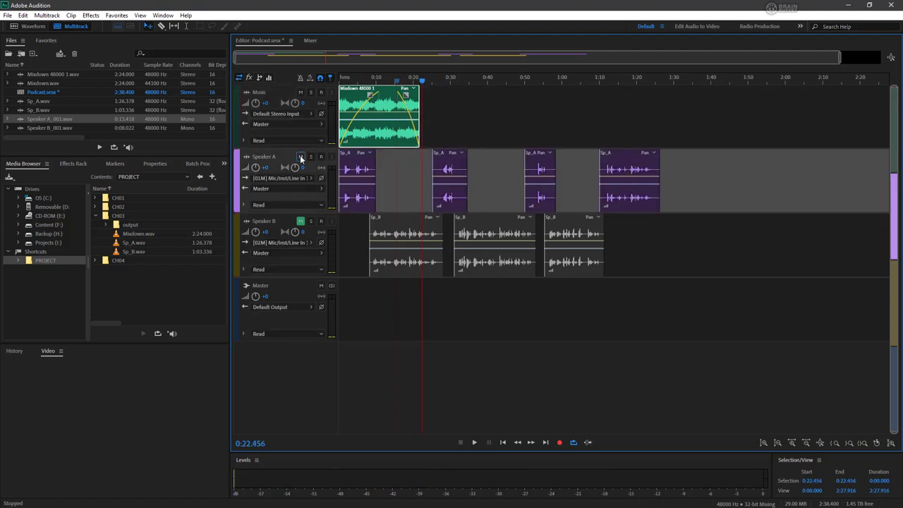
{"action": "left_click", "coordinate": [302, 222]}
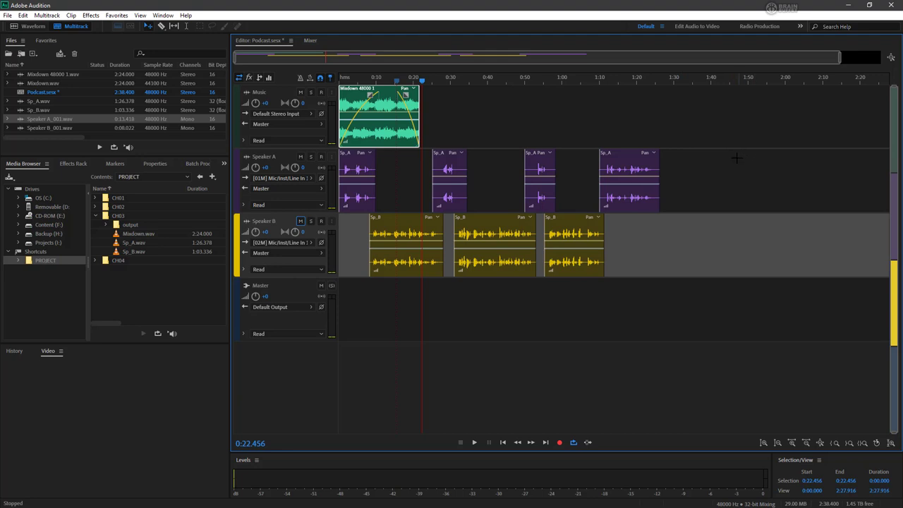
{"action": "left_click_drag", "start_coordinate": [739, 154], "coordinate": [357, 266]}
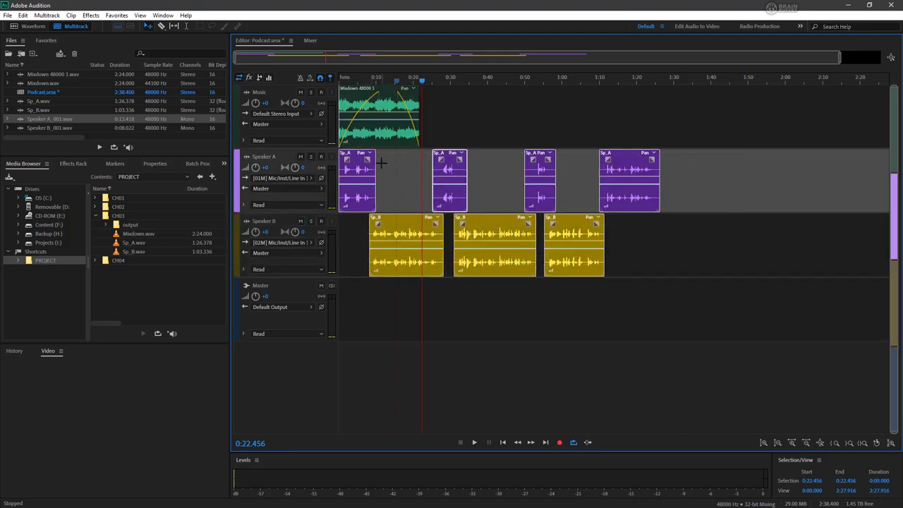
{"action": "left_click_drag", "start_coordinate": [355, 156], "coordinate": [444, 161]}
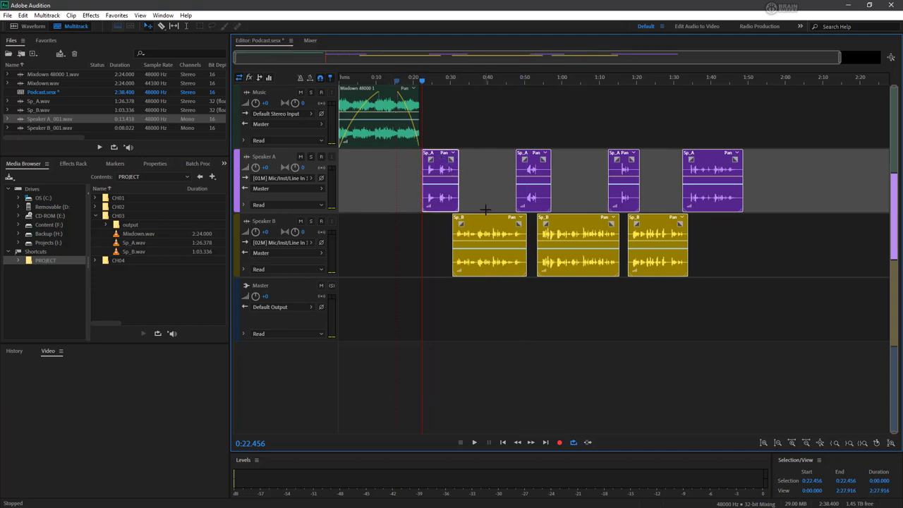
- Paste a copy of the music clip at about 1:41 as the outro, without its fade-in
{"action": "left_click", "coordinate": [386, 94]}
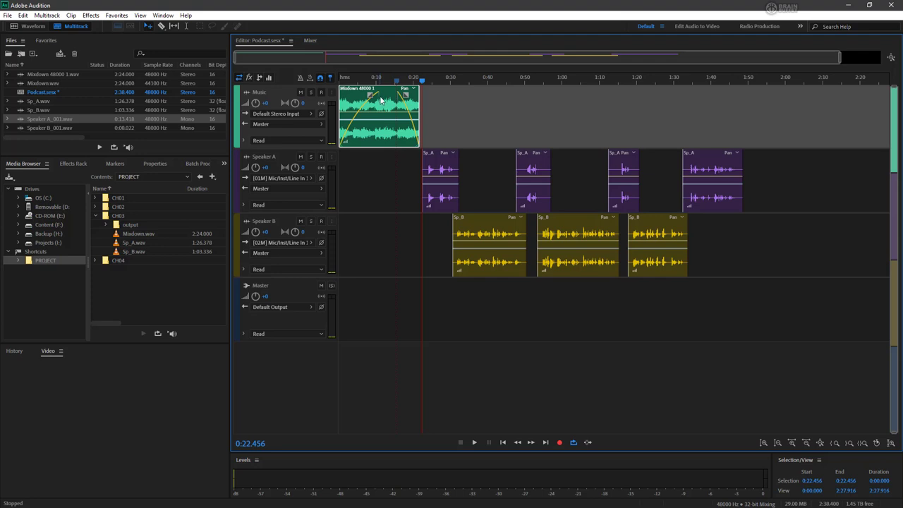
{"action": "left_click", "coordinate": [749, 81]}
{"action": "left_click_drag", "start_coordinate": [749, 80], "coordinate": [711, 80]}
{"action": "key", "text": "ctrl+v"}
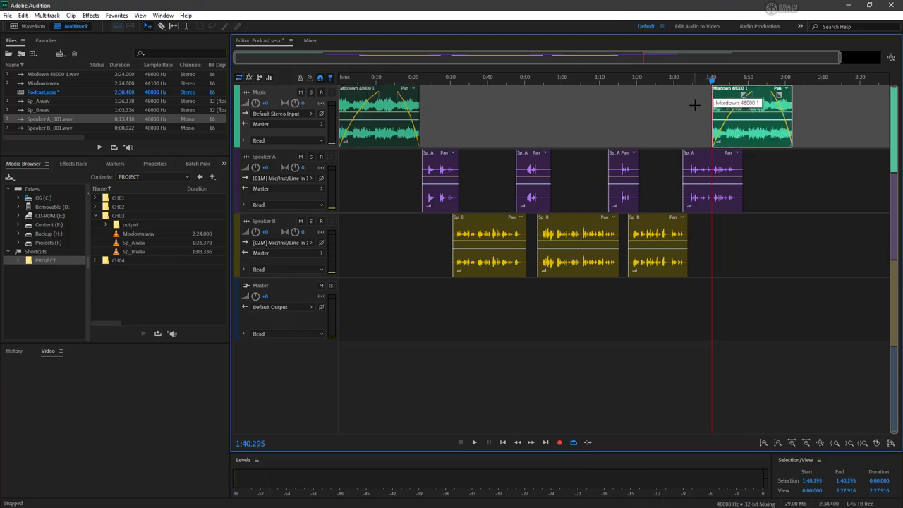
{"action": "left_click_drag", "start_coordinate": [744, 95], "coordinate": [890, 117]}
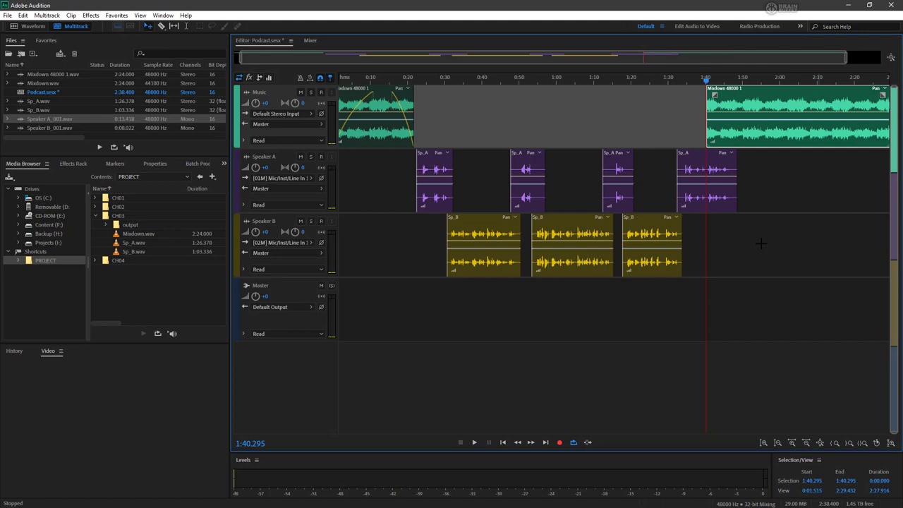
- Preview the outro from about 2:10, stopping playback at 2:12.930
{"action": "left_click_drag", "start_coordinate": [612, 58], "coordinate": [649, 58]}
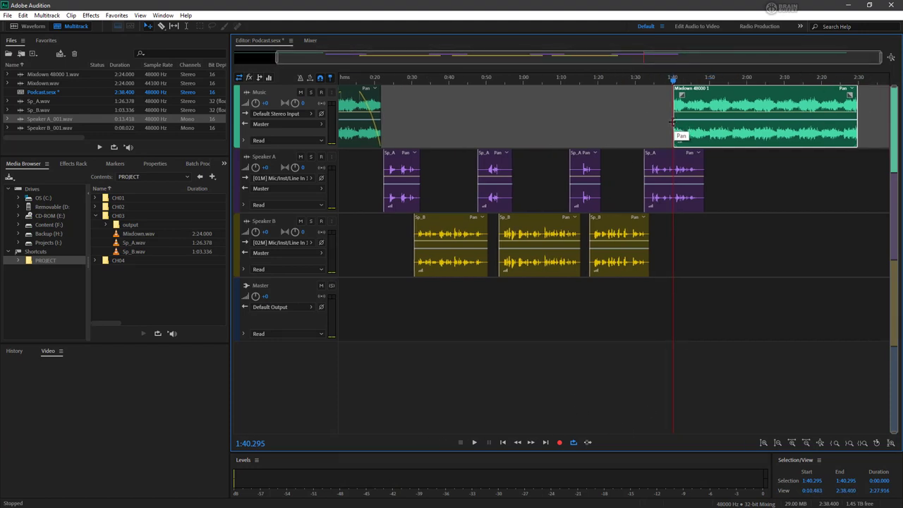
{"action": "left_click", "coordinate": [784, 82]}
{"action": "key", "text": "space"}
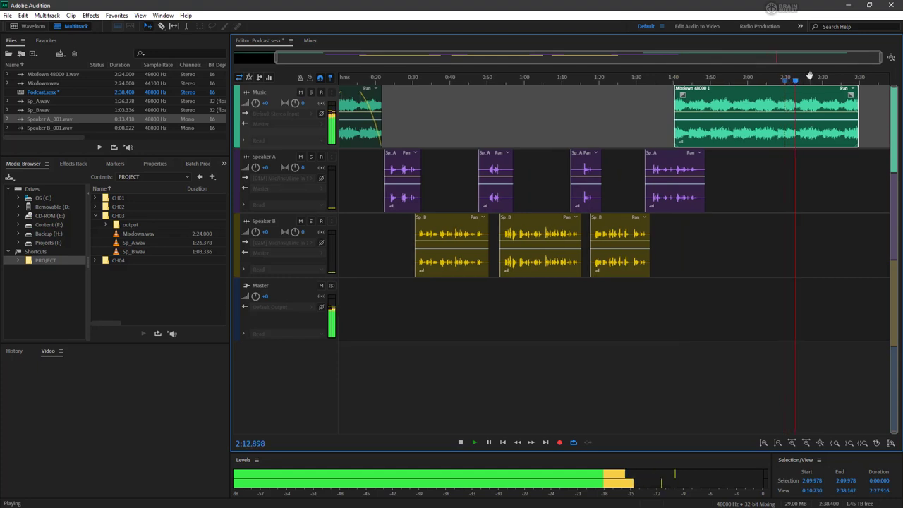
{"action": "key", "text": "space"}
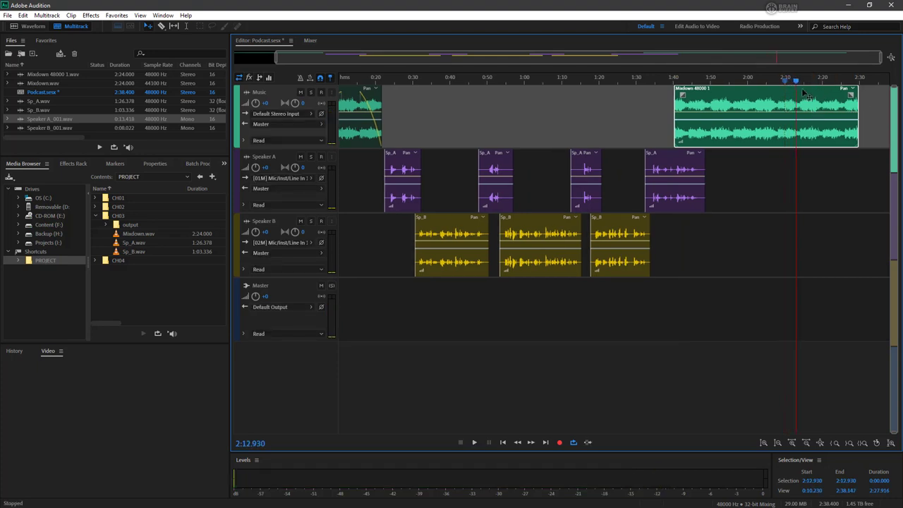
- Move the outro Mixdown clip earlier to about 1:12 and extend its end
{"action": "left_click_drag", "start_coordinate": [803, 93], "coordinate": [724, 114]}
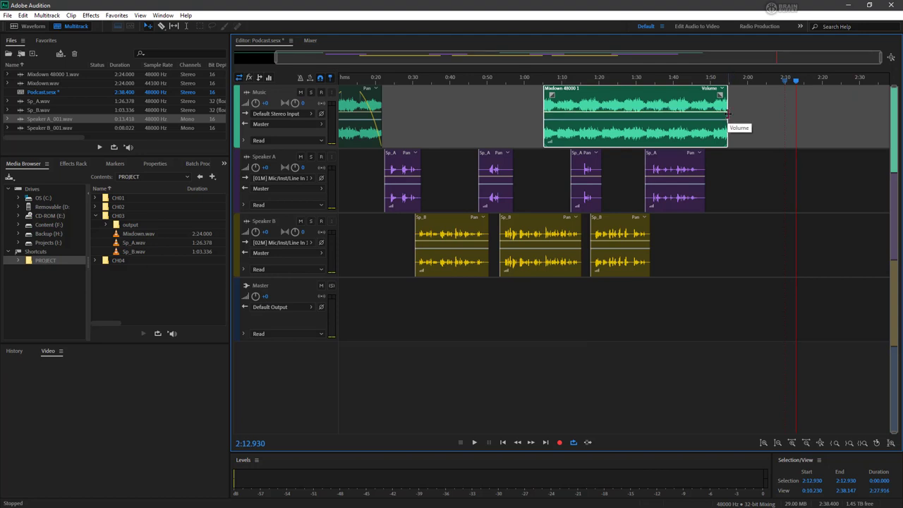
{"action": "key", "text": "ctrl+z"}
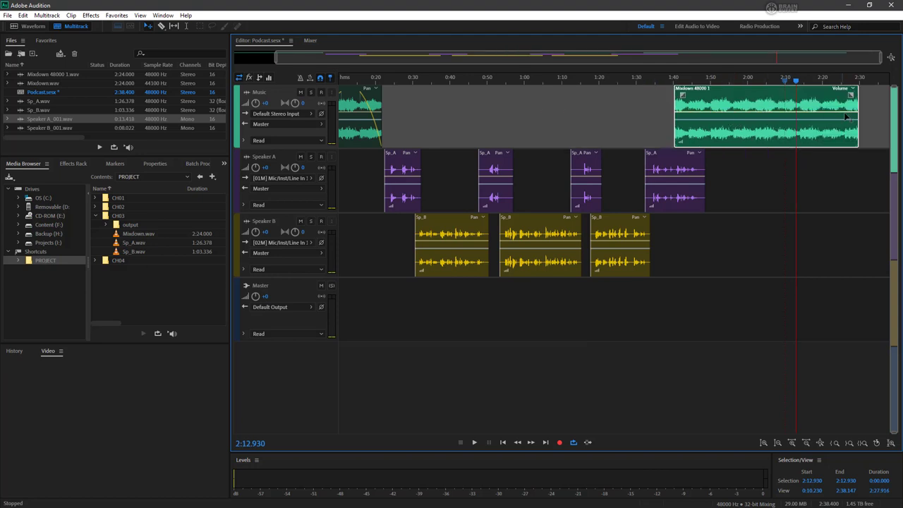
{"action": "left_click_drag", "start_coordinate": [819, 93], "coordinate": [711, 101]}
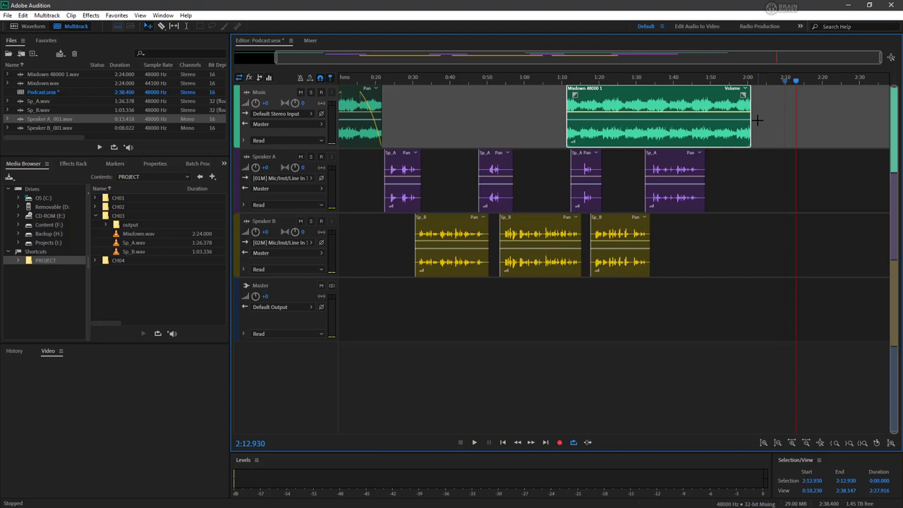
{"action": "left_click_drag", "start_coordinate": [751, 122], "coordinate": [858, 123]}
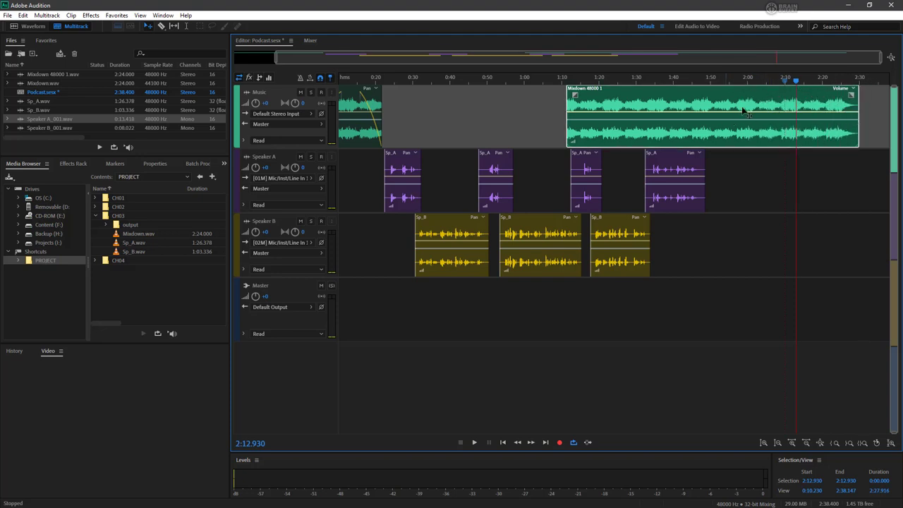
- Audition the outro from several points between 1:43 and 2:21, stopping at 1:43.493
{"action": "left_click", "coordinate": [744, 78]}
{"action": "key", "text": "space"}
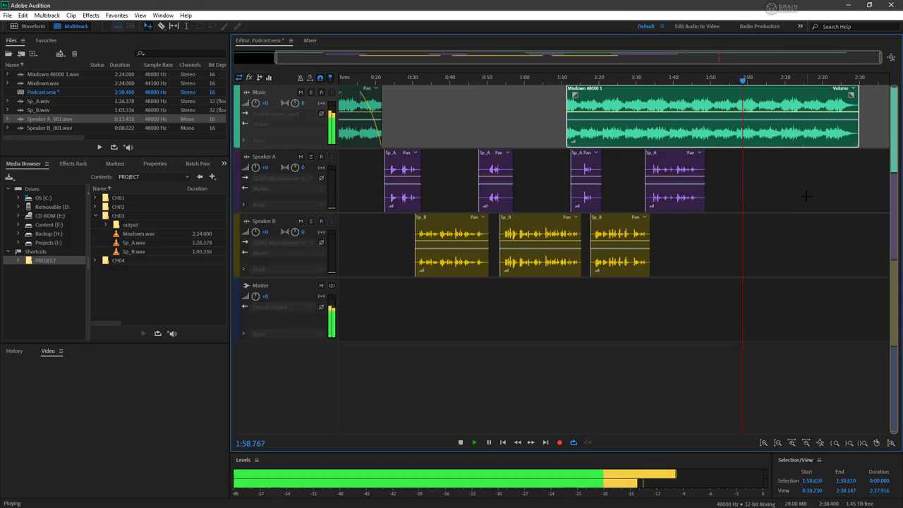
{"action": "left_click", "coordinate": [792, 80]}
{"action": "key", "text": "space"}
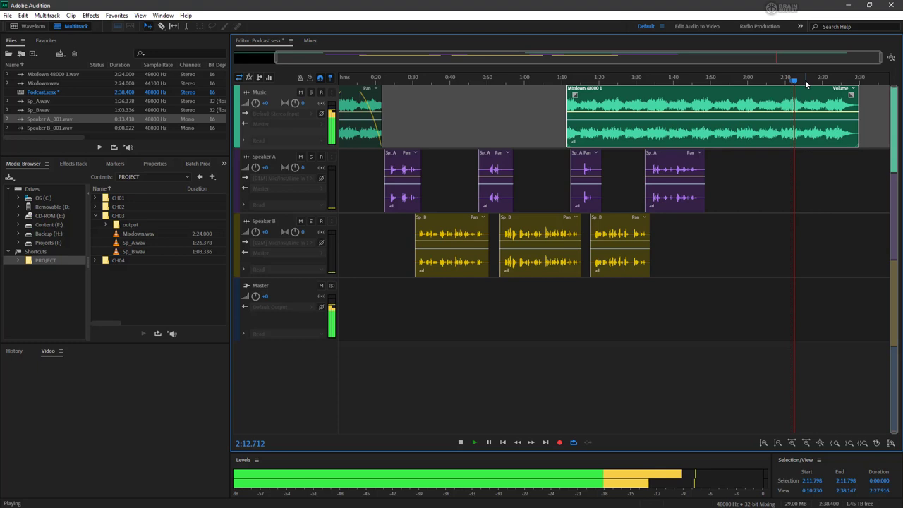
{"action": "left_click", "coordinate": [808, 80]}
{"action": "key", "text": "space"}
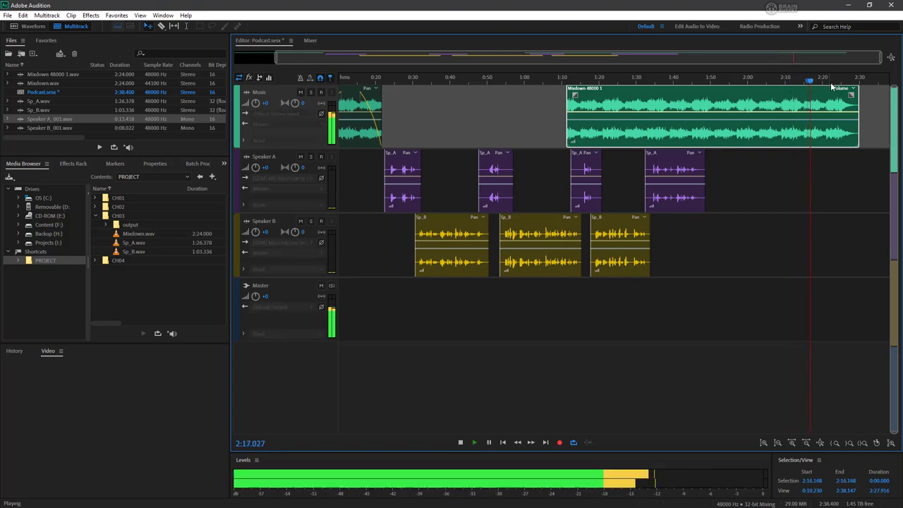
{"action": "left_click", "coordinate": [826, 80]}
{"action": "key", "text": "space"}
{"action": "key", "text": "space"}
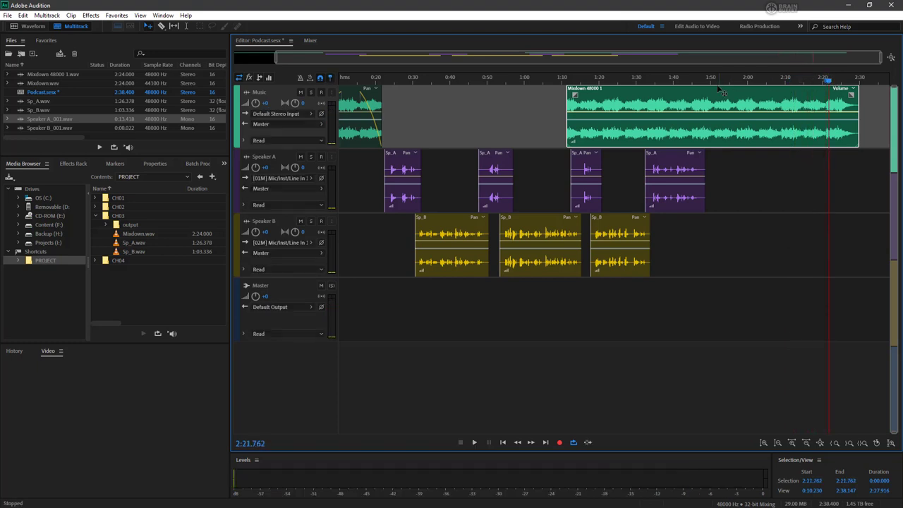
{"action": "left_click", "coordinate": [744, 80]}
{"action": "key", "text": "space"}
{"action": "left_click", "coordinate": [719, 79]}
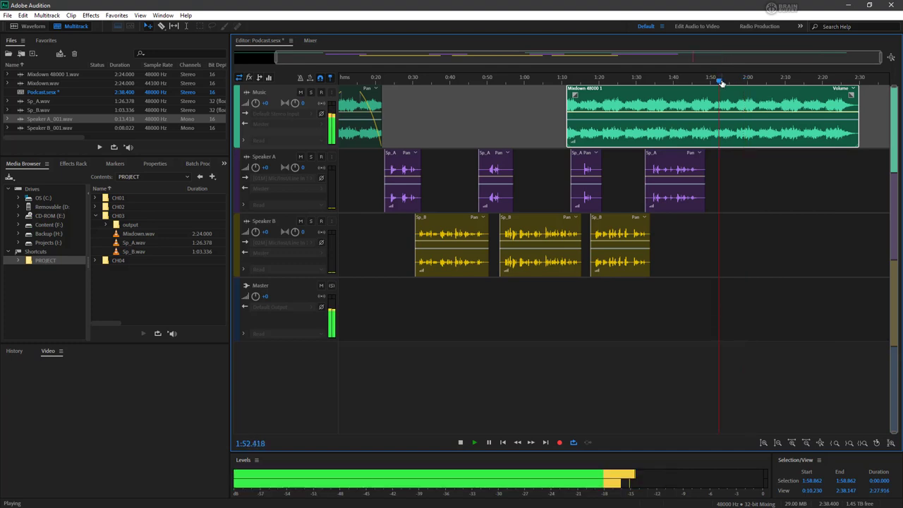
{"action": "left_click", "coordinate": [698, 81]}
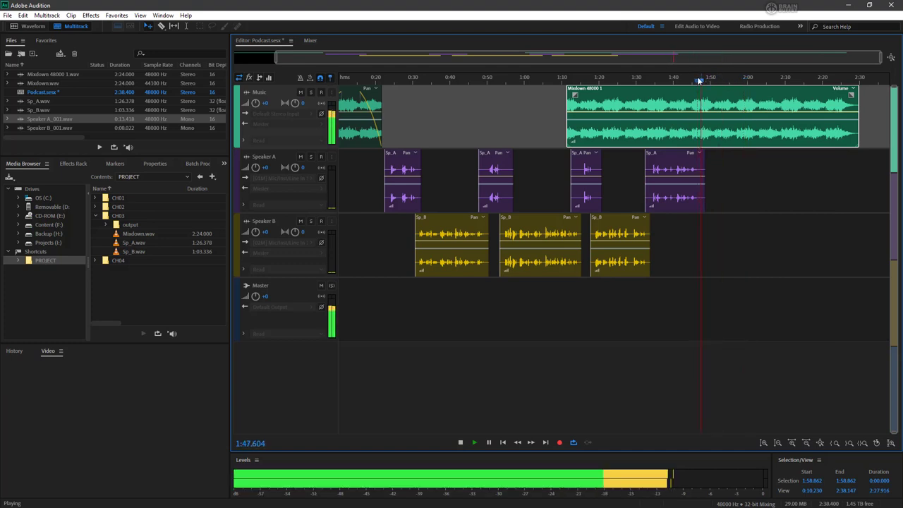
{"action": "left_click", "coordinate": [684, 79]}
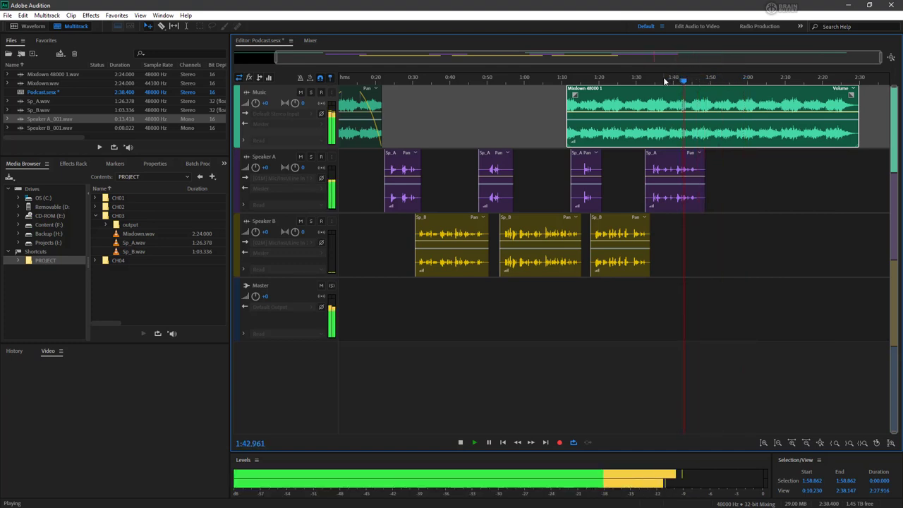
{"action": "key", "text": "space"}
- Move the outro clip to start near 1:40 and audition it from about 2:02
{"action": "left_click_drag", "start_coordinate": [665, 86], "coordinate": [755, 82]}
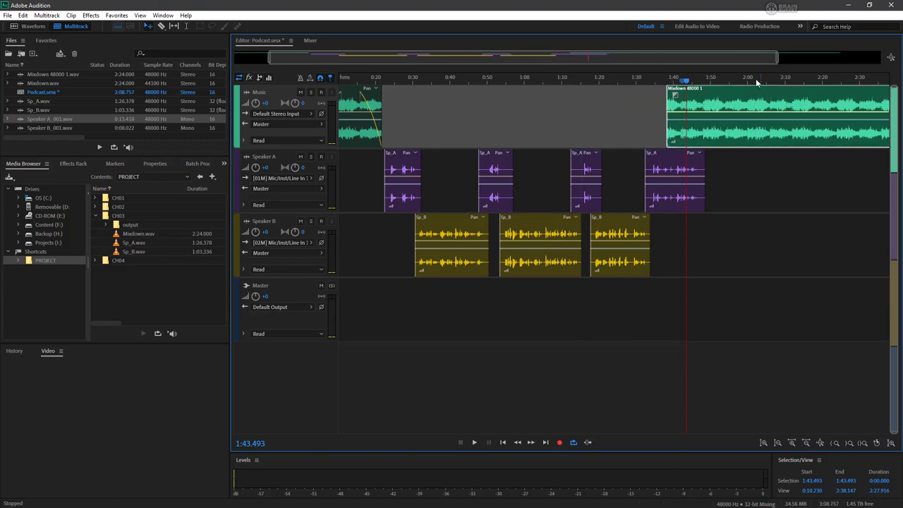
{"action": "left_click", "coordinate": [758, 79]}
{"action": "key", "text": "space"}
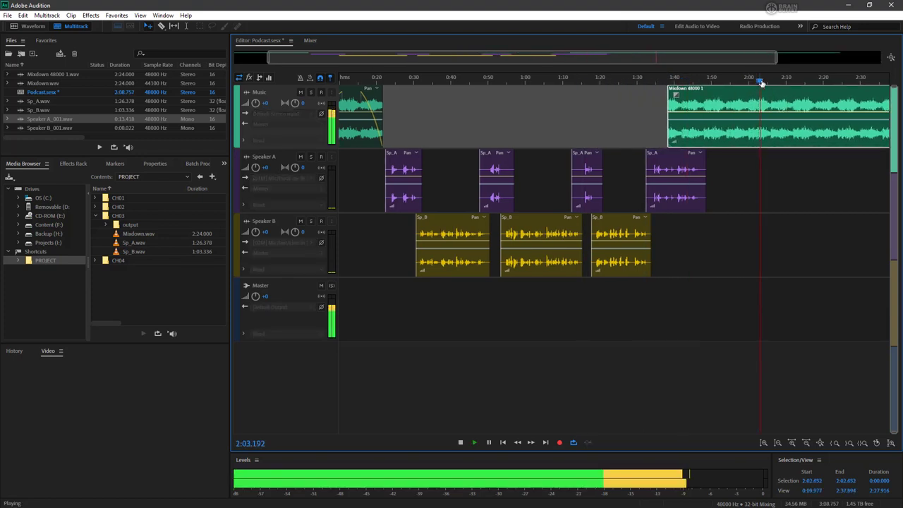
{"action": "left_click", "coordinate": [734, 79]}
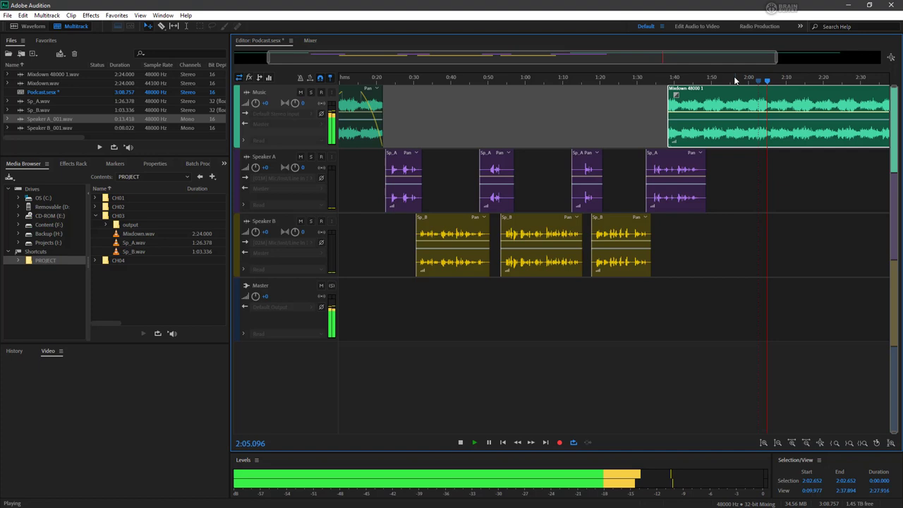
{"action": "key", "text": "space"}
{"action": "key", "text": "space"}
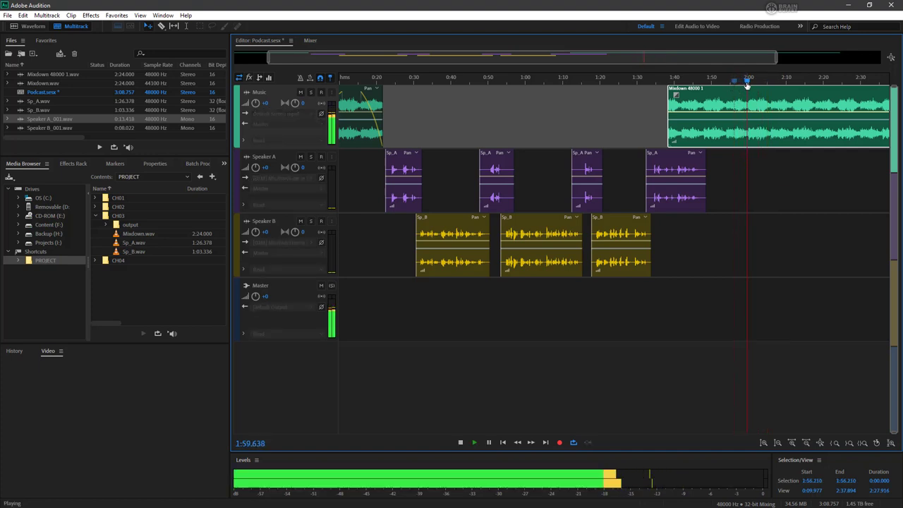
- Trim the start of the outro clip and lengthen its fade-in
{"action": "key", "text": "space"}
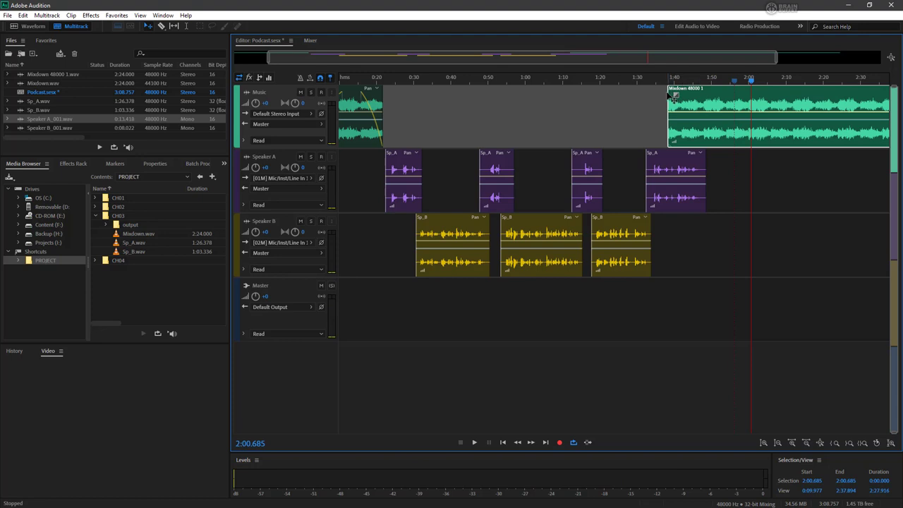
{"action": "left_click_drag", "start_coordinate": [668, 98], "coordinate": [777, 95]}
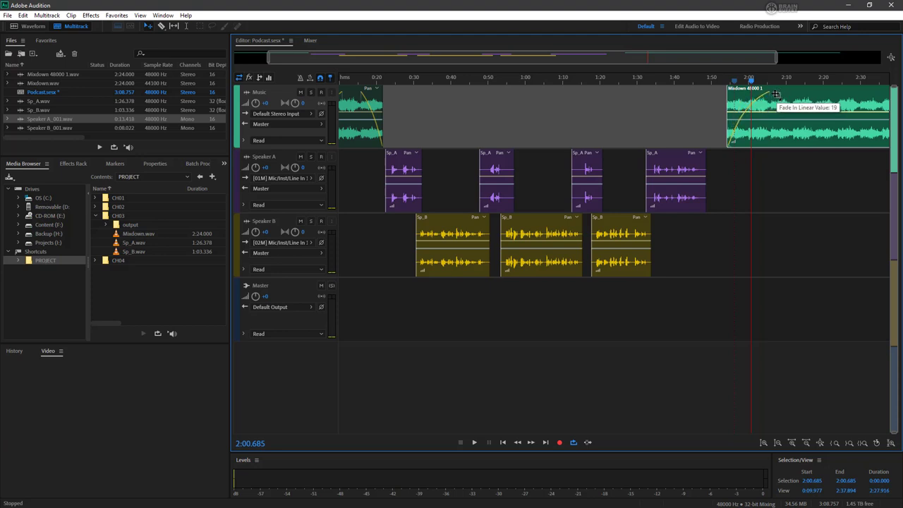
{"action": "left_click_drag", "start_coordinate": [832, 95], "coordinate": [775, 99]}
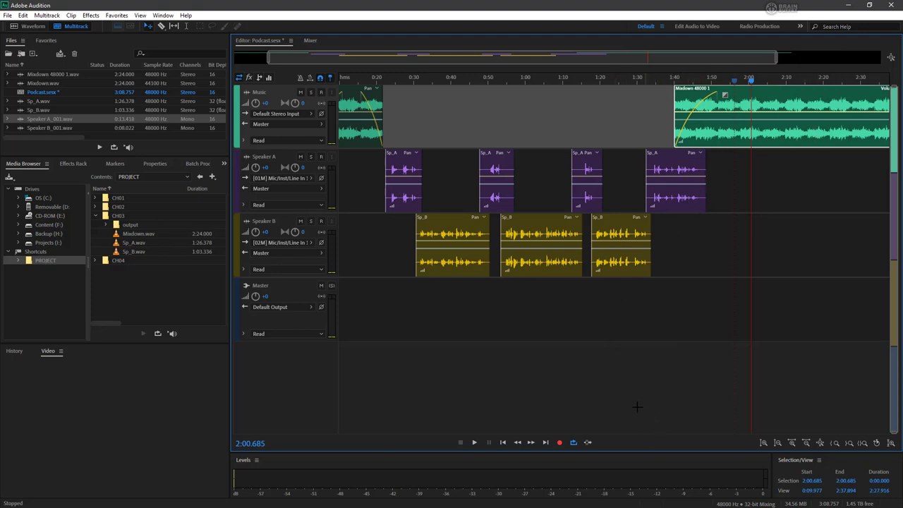
{"action": "left_click_drag", "start_coordinate": [735, 60], "coordinate": [820, 59]}
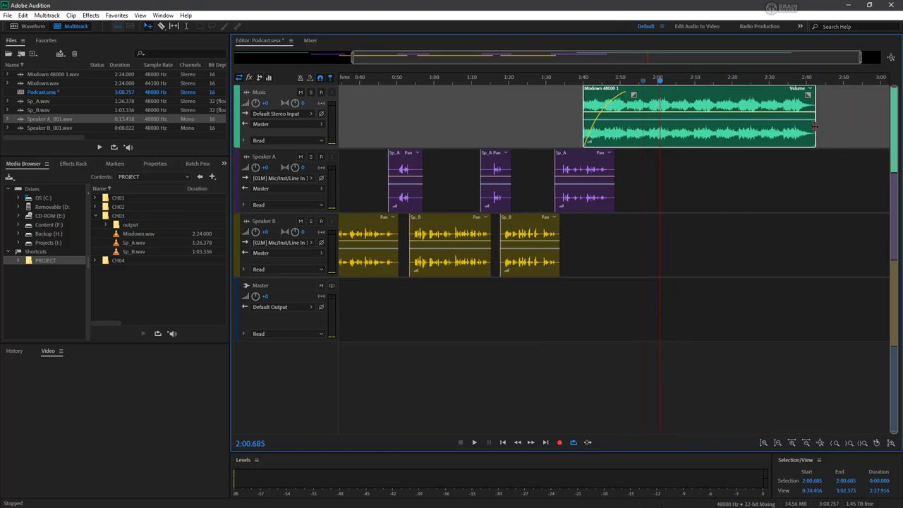
- Trim the outro's end to about 2:15, add a fade-out, and widen the view from 0:00
{"action": "left_click_drag", "start_coordinate": [815, 127], "coordinate": [711, 134]}
{"action": "left_click_drag", "start_coordinate": [704, 95], "coordinate": [651, 107]}
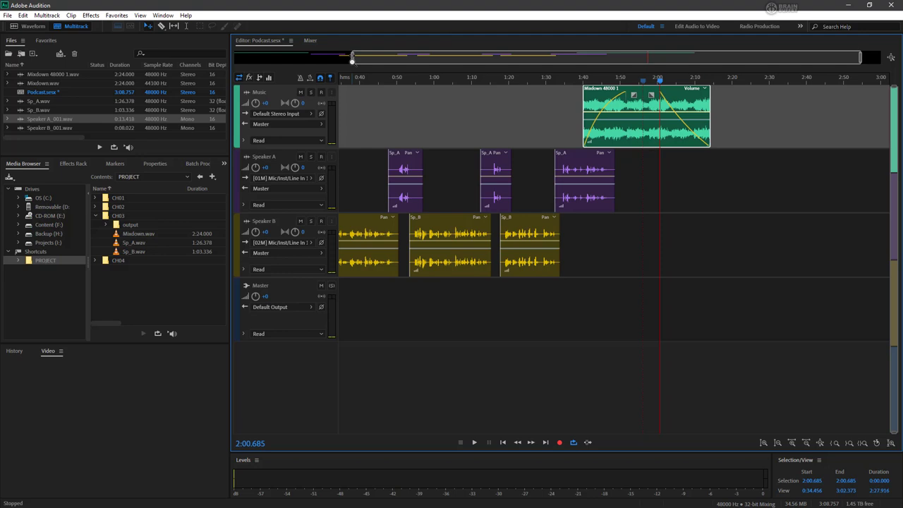
{"action": "left_click_drag", "start_coordinate": [325, 65], "coordinate": [234, 60]}
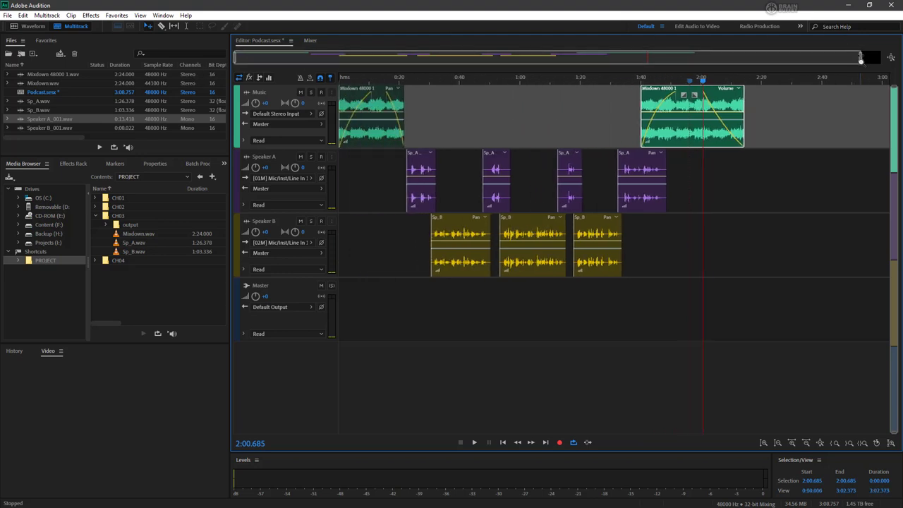
- Nudge the third Sp_A clip slightly earlier, then check Speaker B and Master output routing
{"action": "left_click_drag", "start_coordinate": [861, 60], "coordinate": [702, 60]}
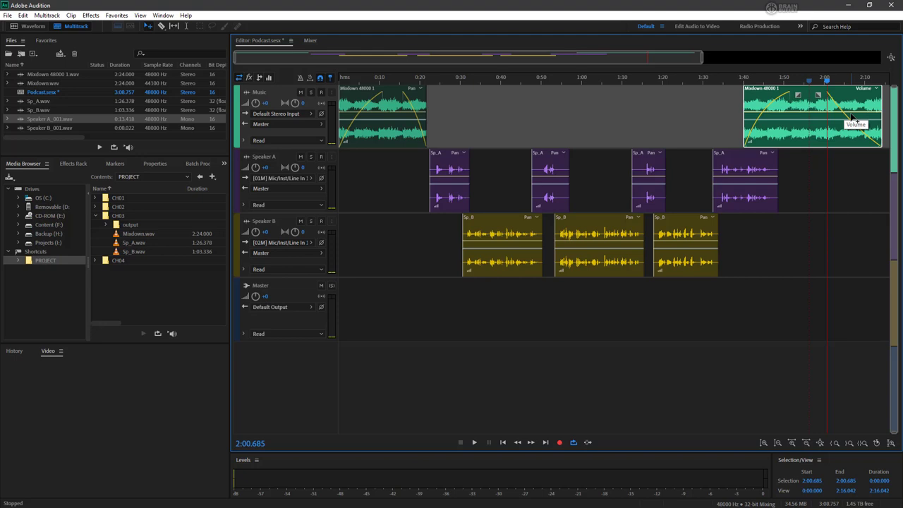
{"action": "left_click", "coordinate": [236, 164]}
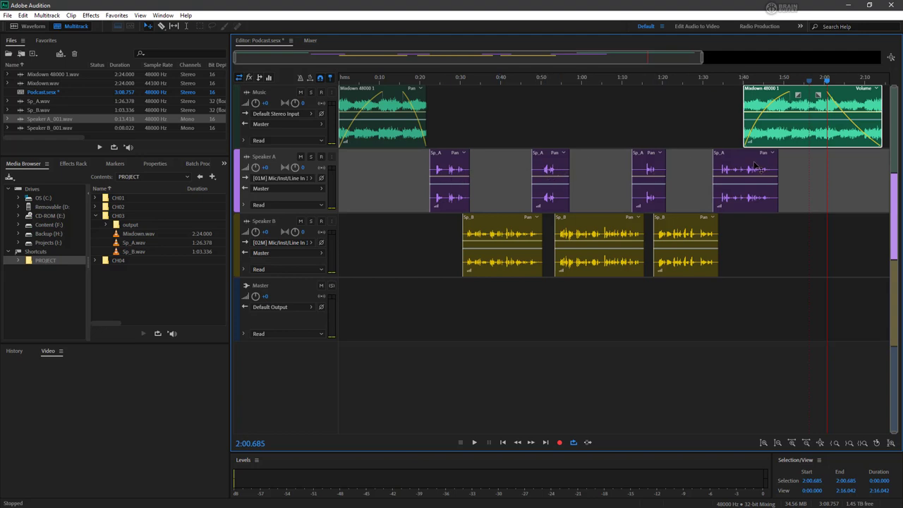
{"action": "left_click", "coordinate": [648, 157]}
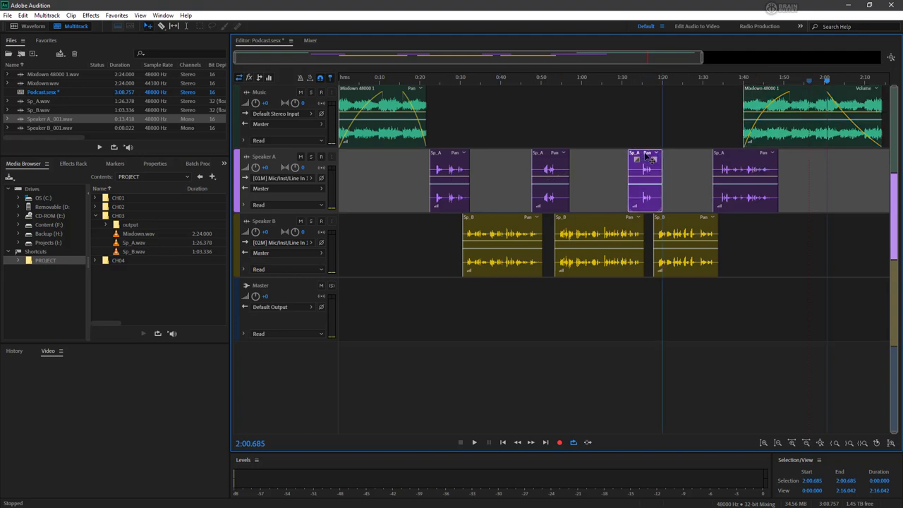
{"action": "left_click_drag", "start_coordinate": [649, 157], "coordinate": [645, 156]}
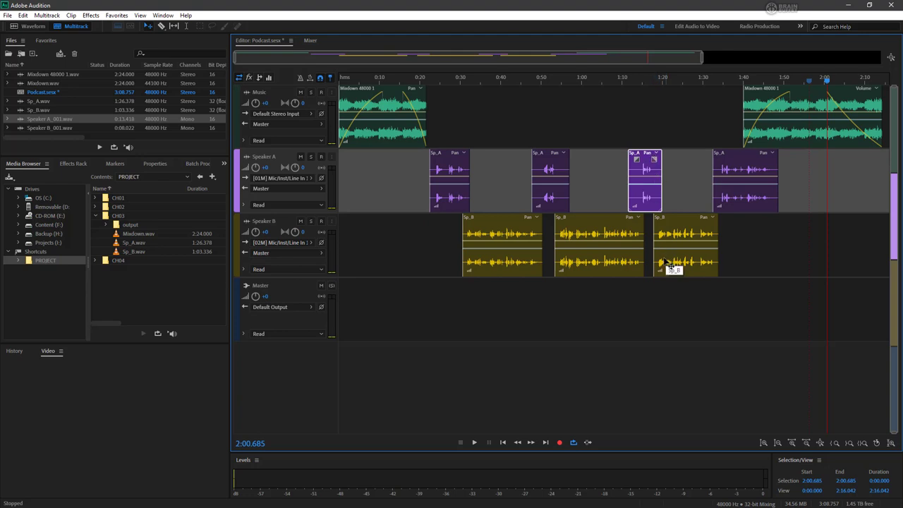
{"action": "left_click", "coordinate": [289, 224]}
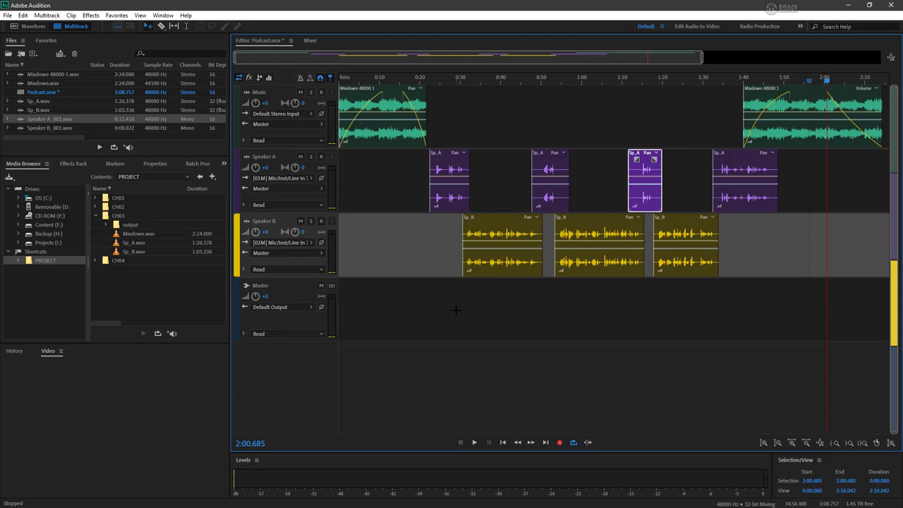
{"action": "left_click", "coordinate": [235, 313]}
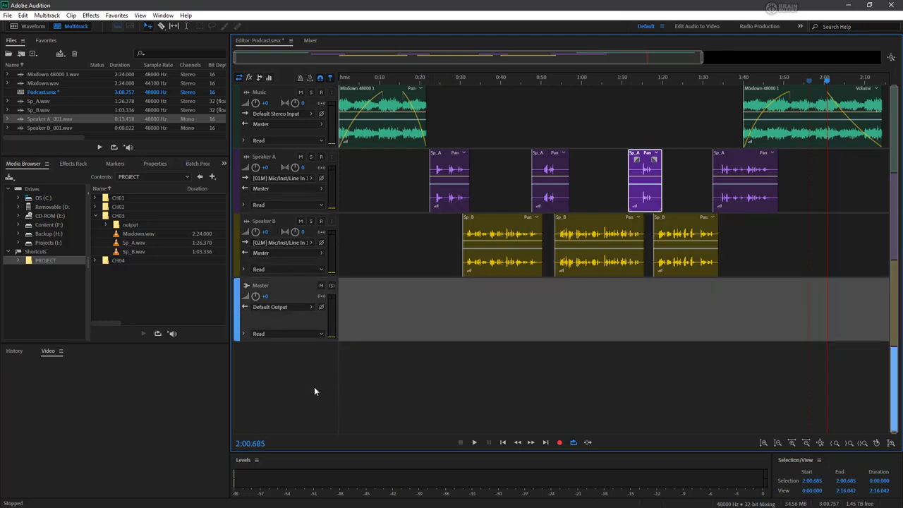